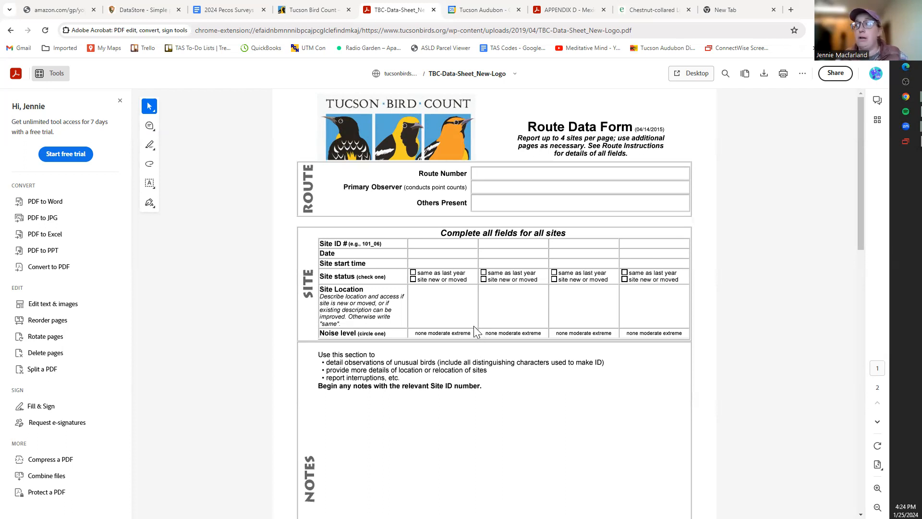
- Scroll the PDF down to page 2's BIRDS table with its Point Count and Supp. columns
scroll(473, 327, "down", 2)
scroll(474, 327, "up", 2)
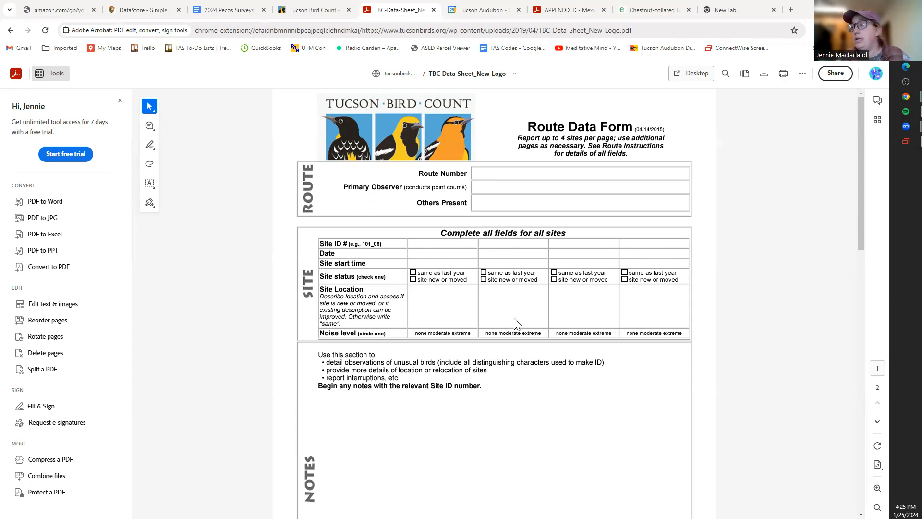
scroll(515, 322, "down", 2)
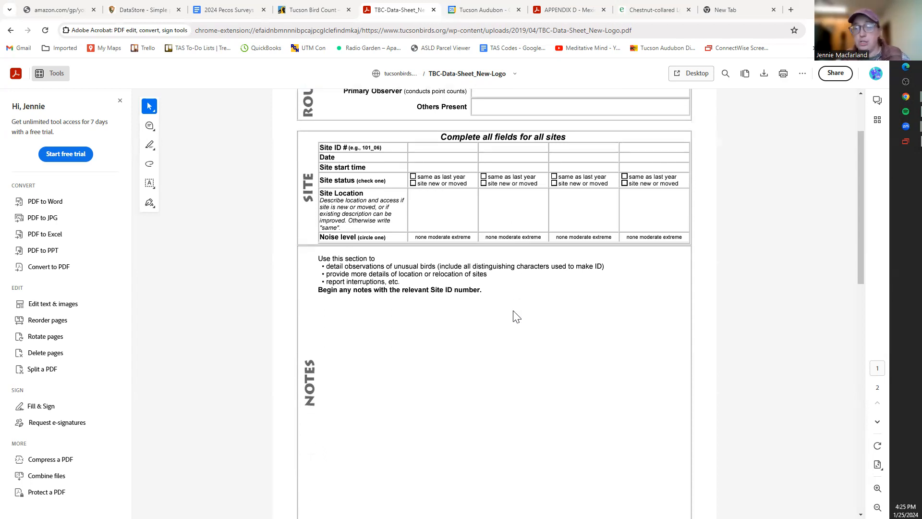
scroll(514, 316, "down", 1)
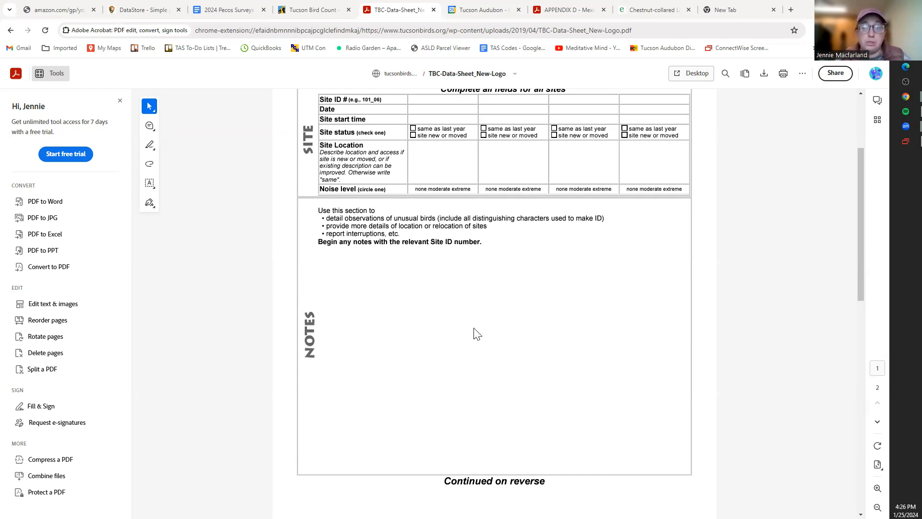
scroll(477, 334, "up", 3)
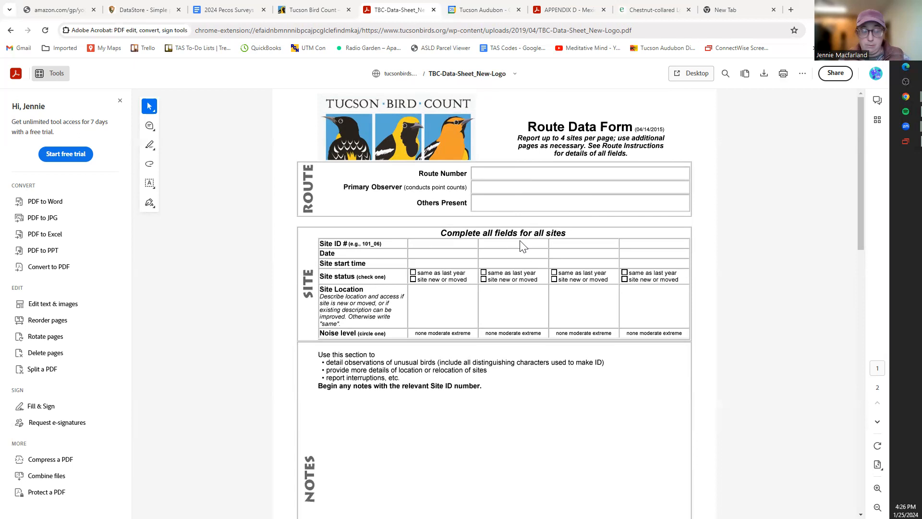
scroll(502, 255, "down", 5)
scroll(480, 259, "up", 5)
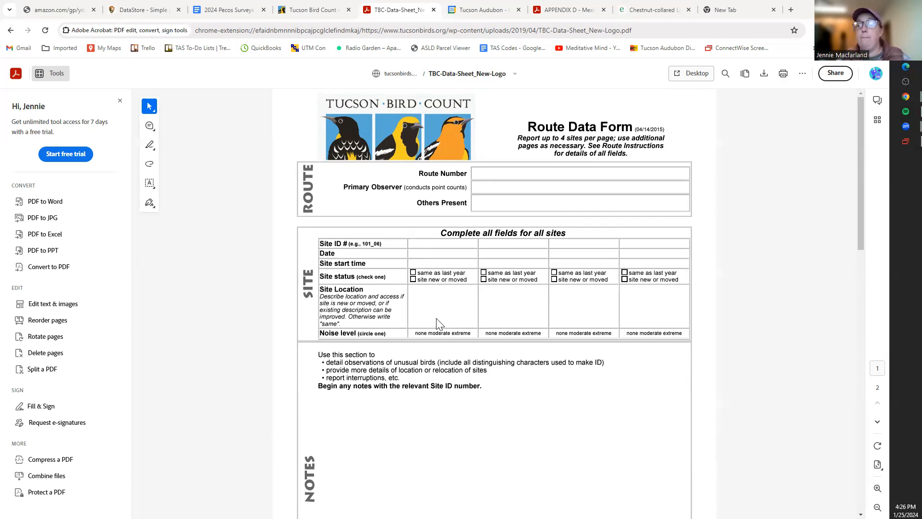
scroll(436, 319, "down", 10)
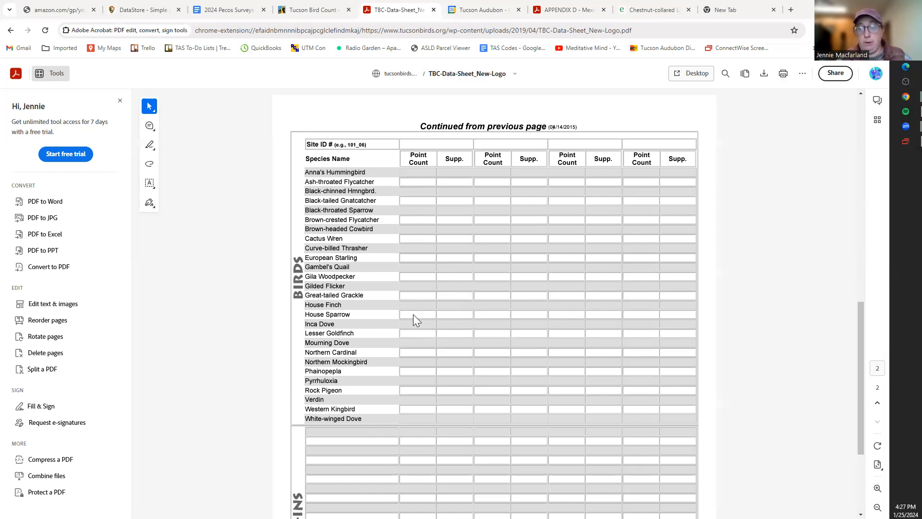
- Scroll through page 2's species and write-in tables, then return to page 1's Route section
scroll(413, 314, "down", 2)
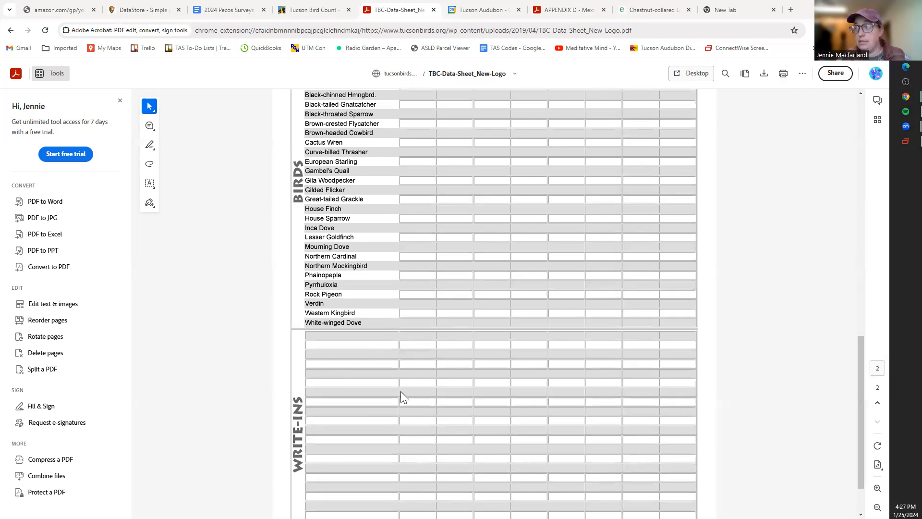
scroll(449, 453, "up", 4)
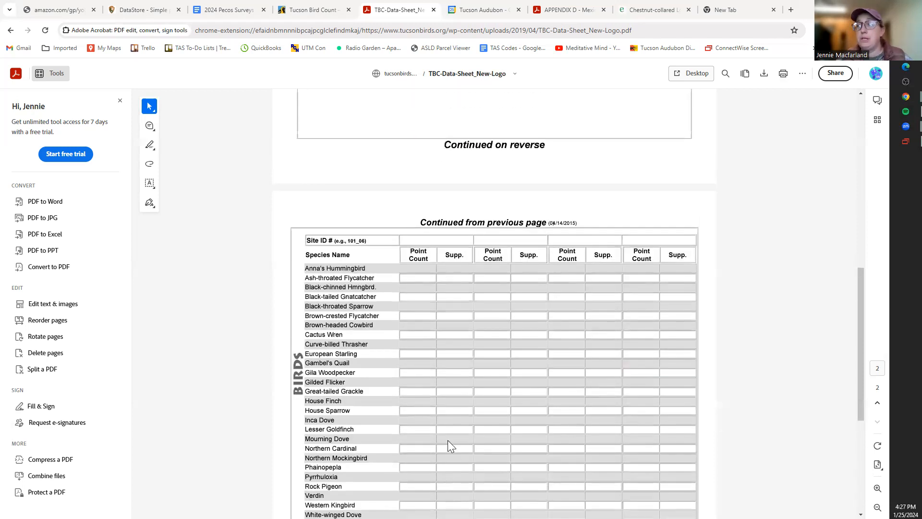
scroll(447, 440, "down", 1)
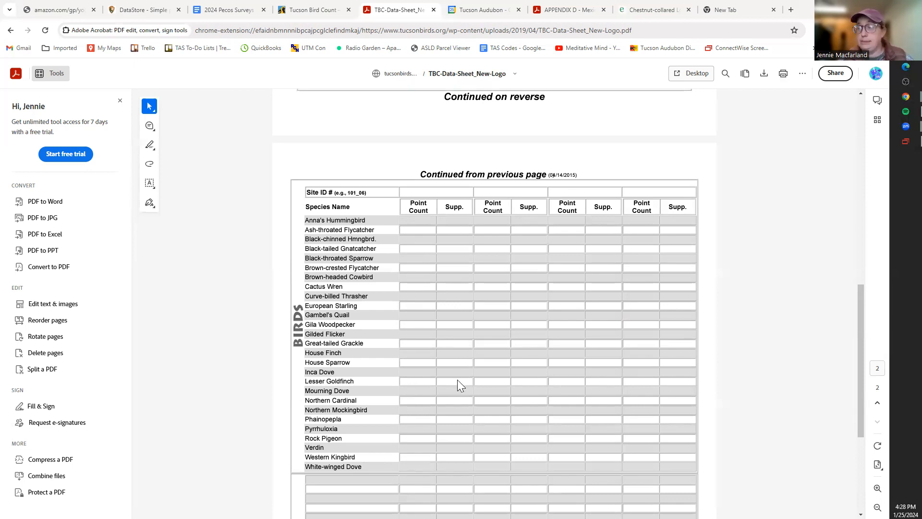
scroll(446, 288, "down", 1)
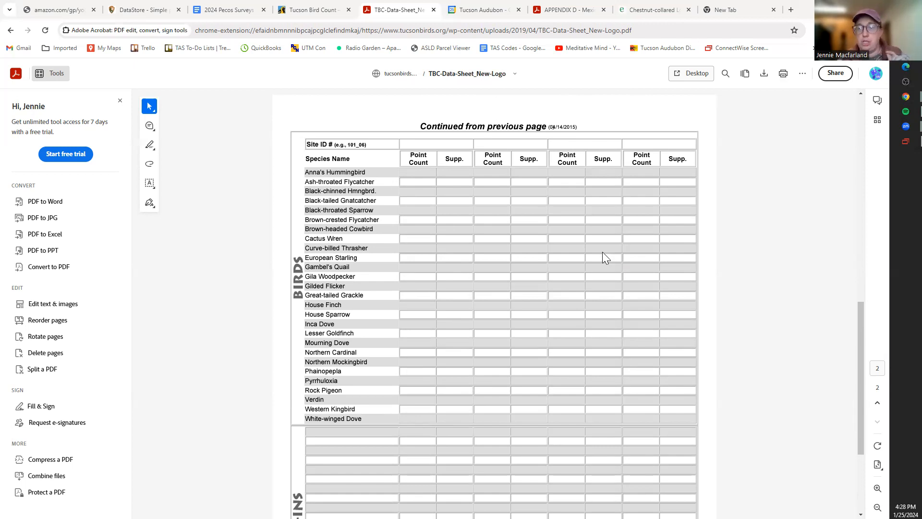
scroll(604, 256, "down", 3)
scroll(604, 256, "up", 12)
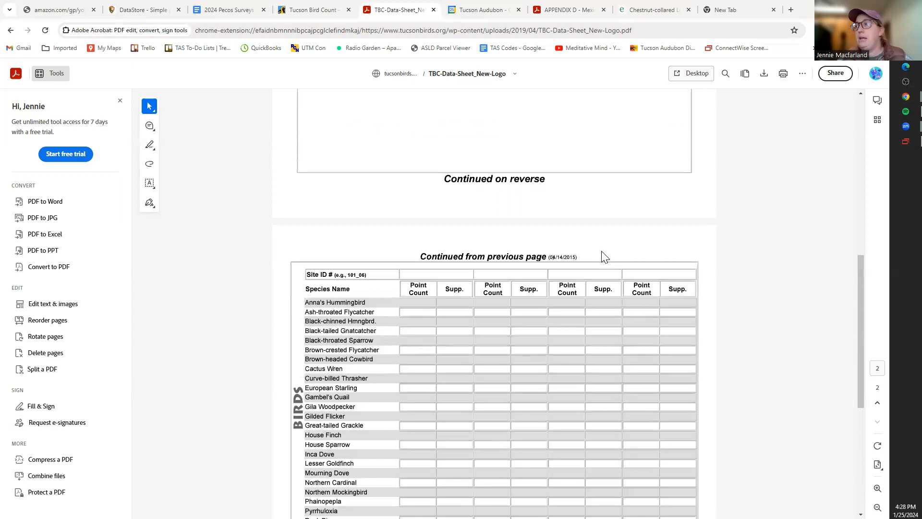
scroll(604, 256, "up", 3)
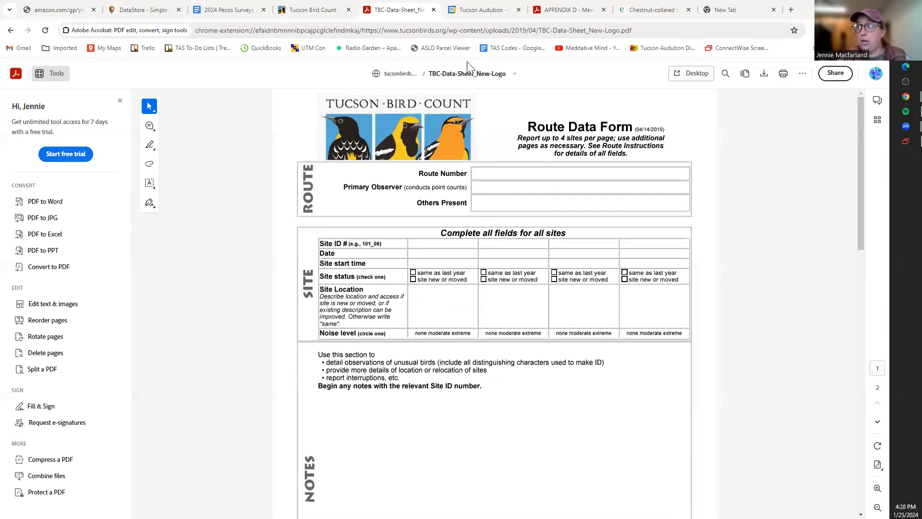
- Switch to the Tucson Bird Count home page and select its web address
left_click(312, 10)
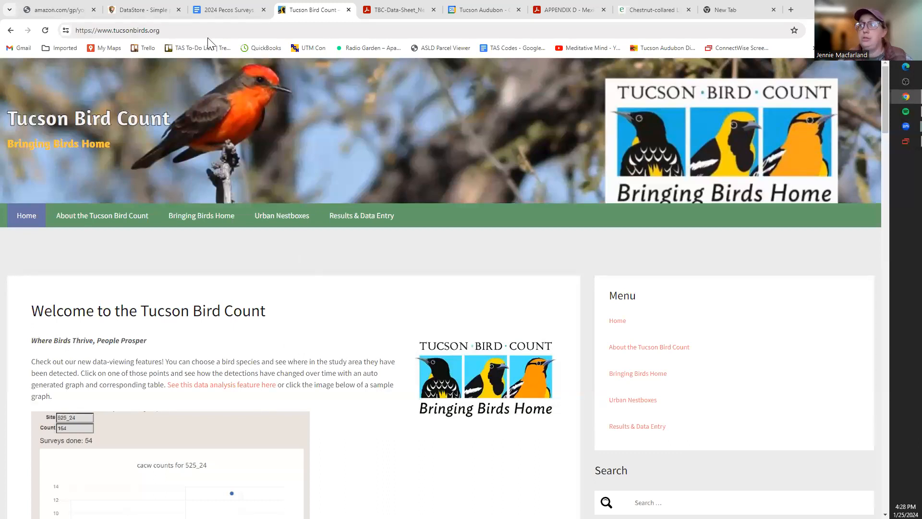
left_click_drag(177, 30, 73, 30)
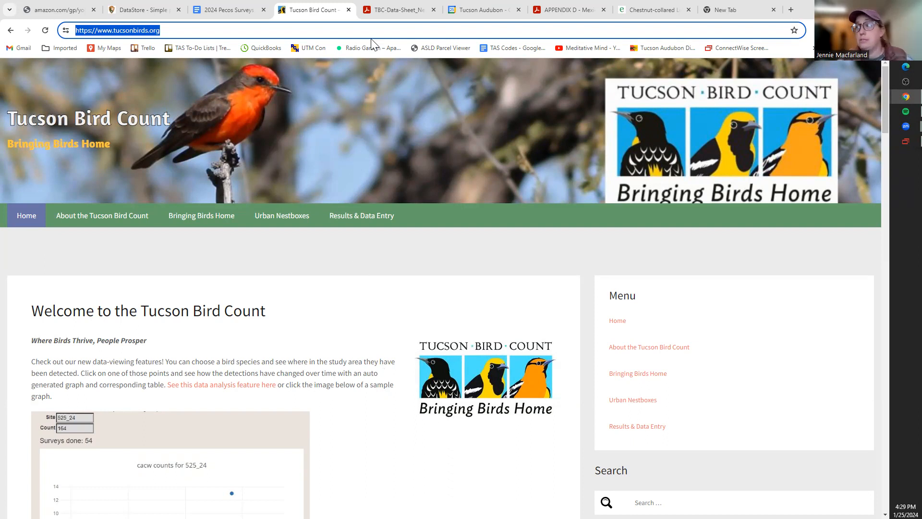
scroll(577, 345, "down", 5)
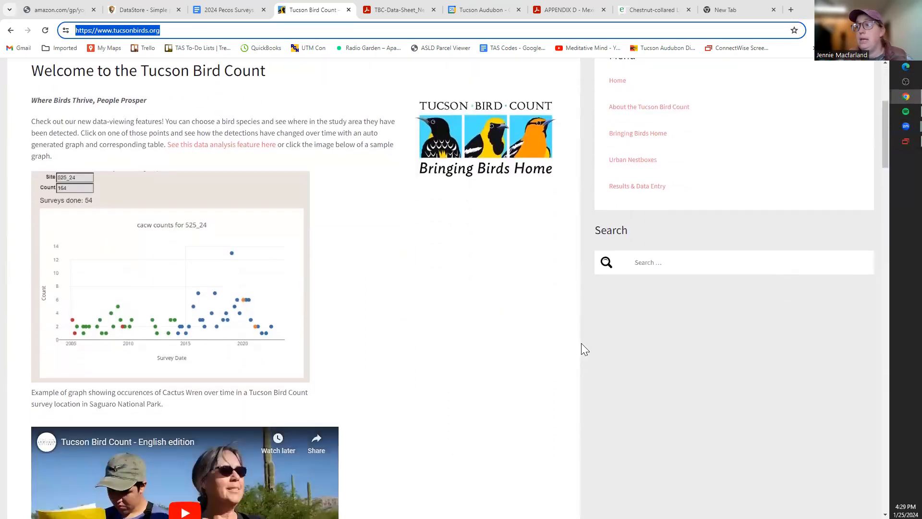
scroll(585, 349, "down", 2)
scroll(585, 349, "up", 8)
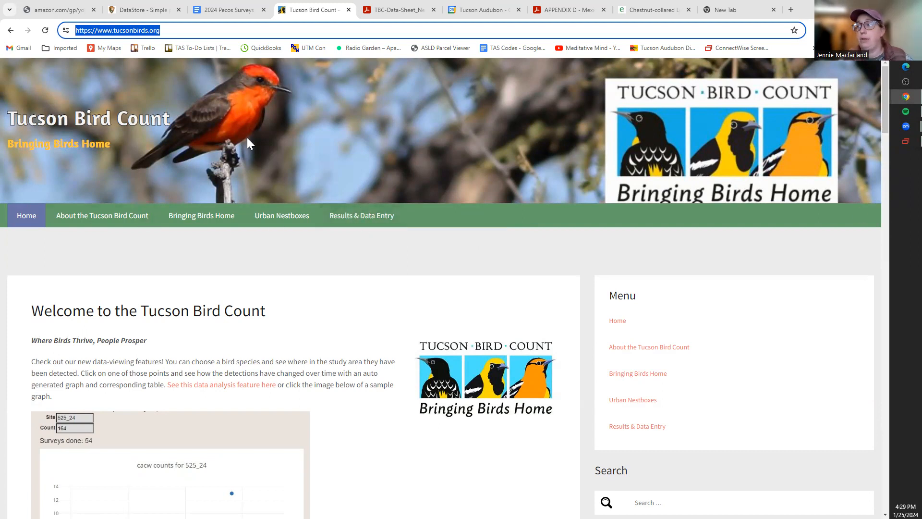
- Go to Results & Data Entry and launch the Data Entry app in a new tab
left_click(358, 215)
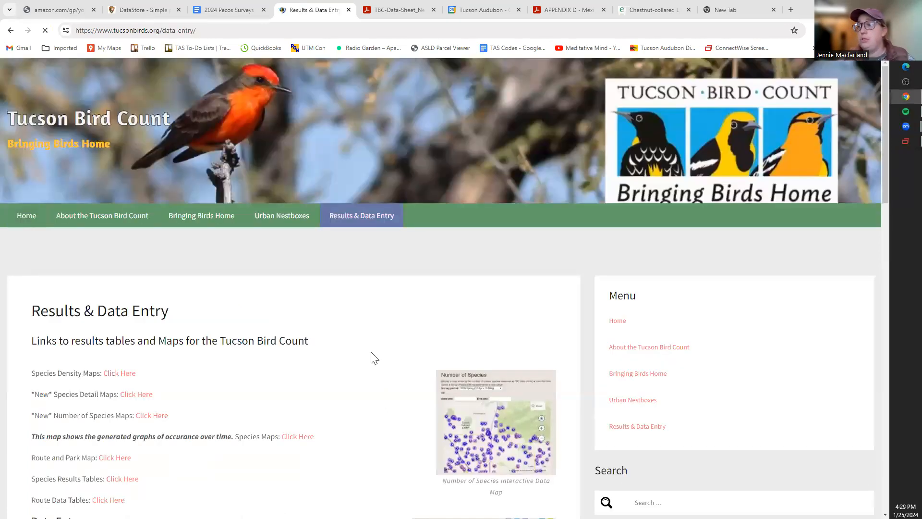
scroll(349, 329, "down", 3)
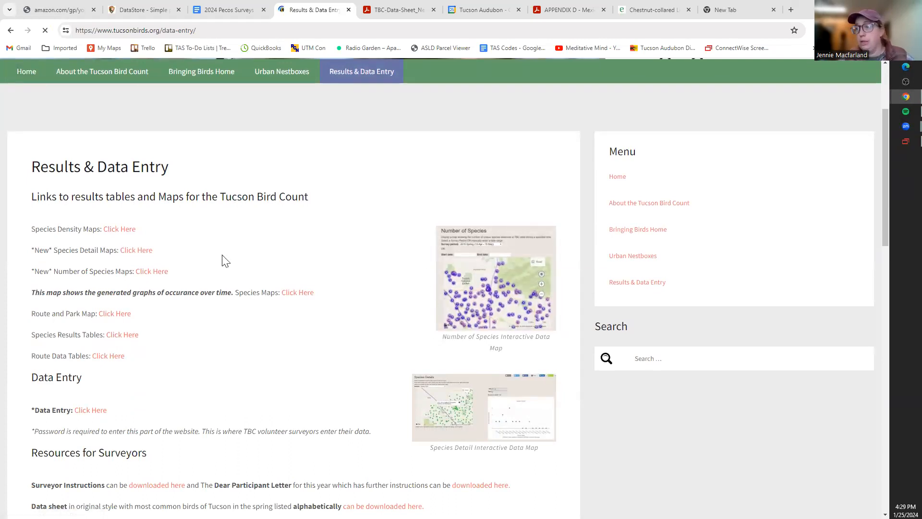
left_click(99, 412)
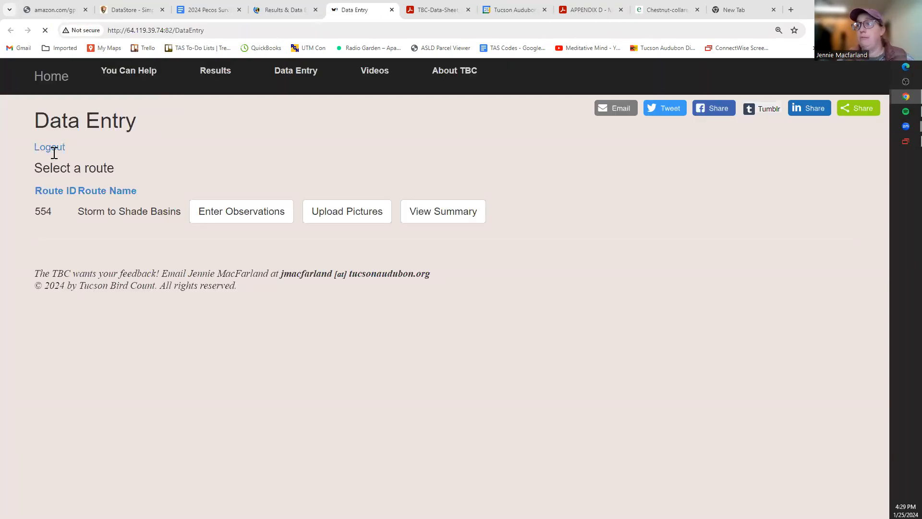
- Log out of the Data Entry app with the Logout link
left_click(55, 148)
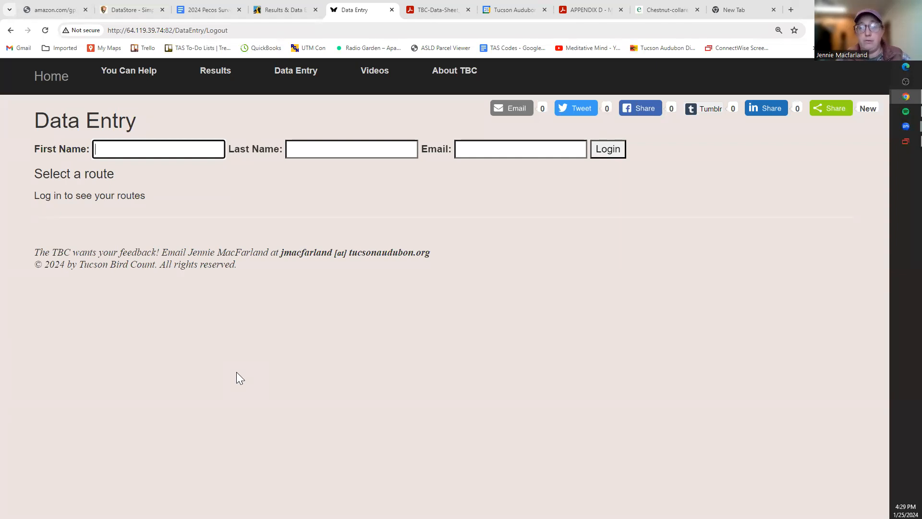
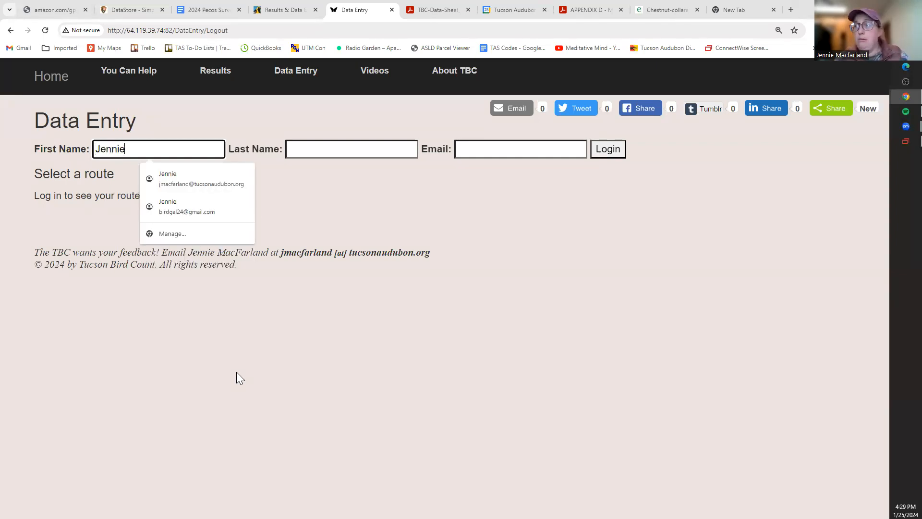
- Enter the volunteer's first and last name and a saved e-mail, then try logging in
key("Tab")
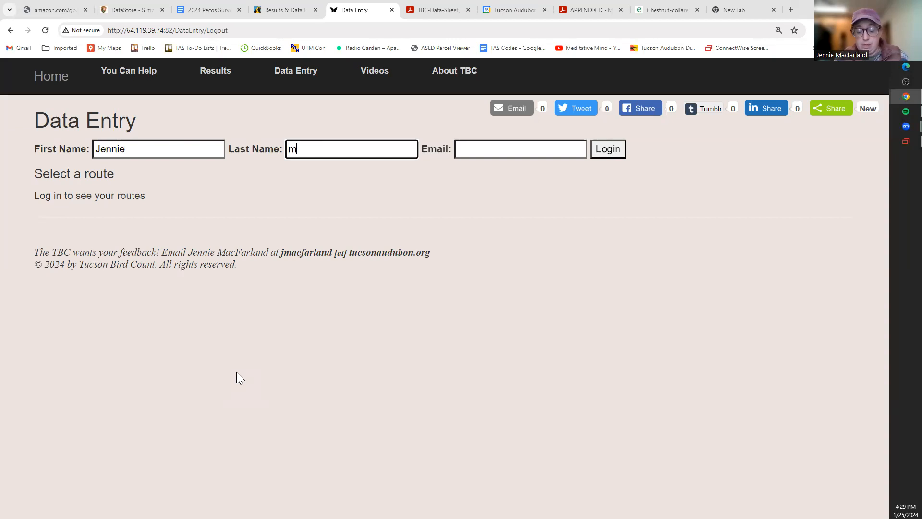
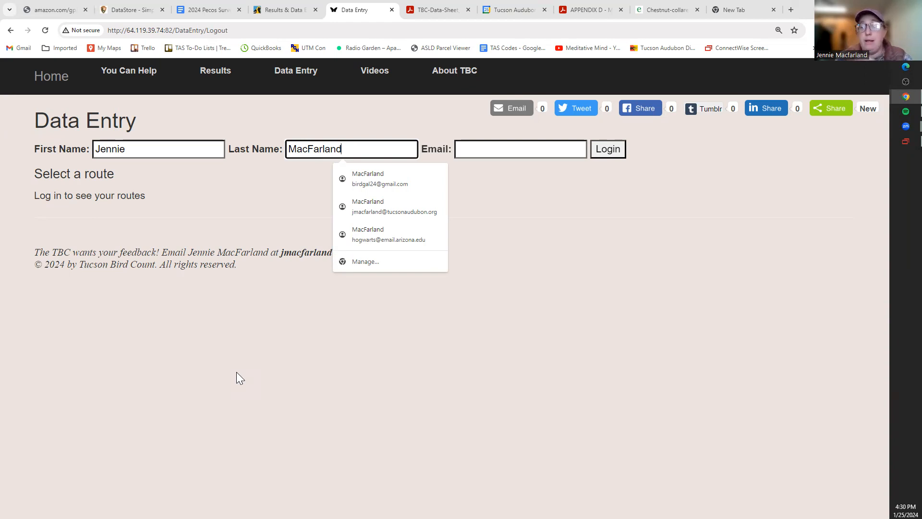
left_click(502, 145)
left_click(511, 192)
left_click(609, 148)
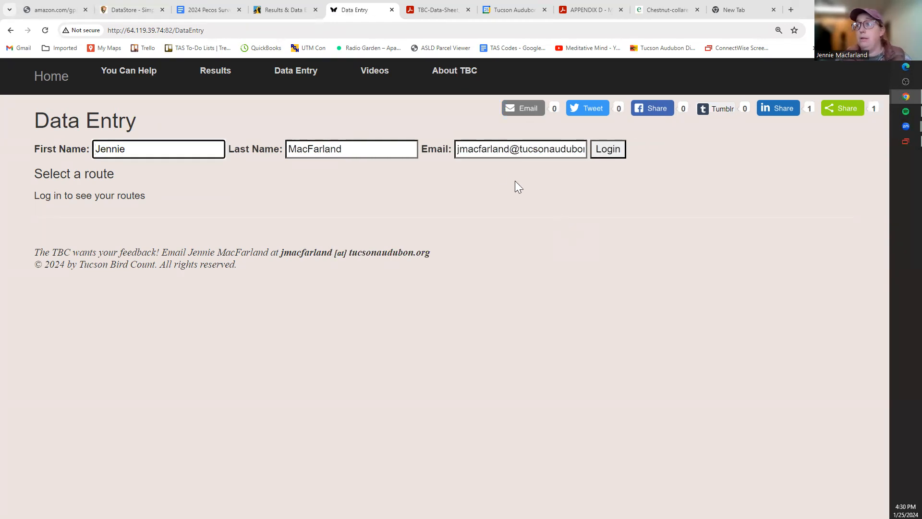
- Replace the e-mail with the volunteer's alternate address, filled from saved details
left_click(518, 150)
left_click_drag(457, 151, 614, 161)
left_click(582, 150)
key("BackSpace")
left_click_drag(561, 148, 461, 155)
key("BackSpace")
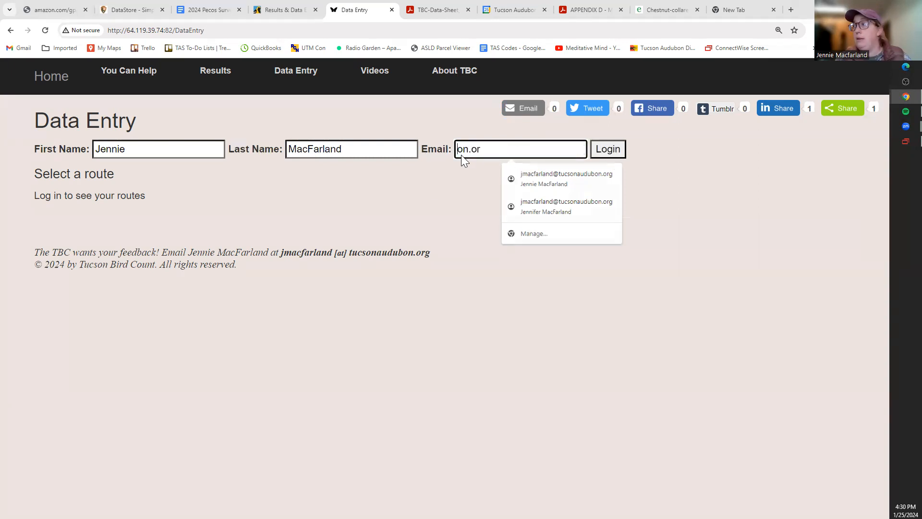
left_click_drag(532, 149, 421, 148)
key("BackSpace")
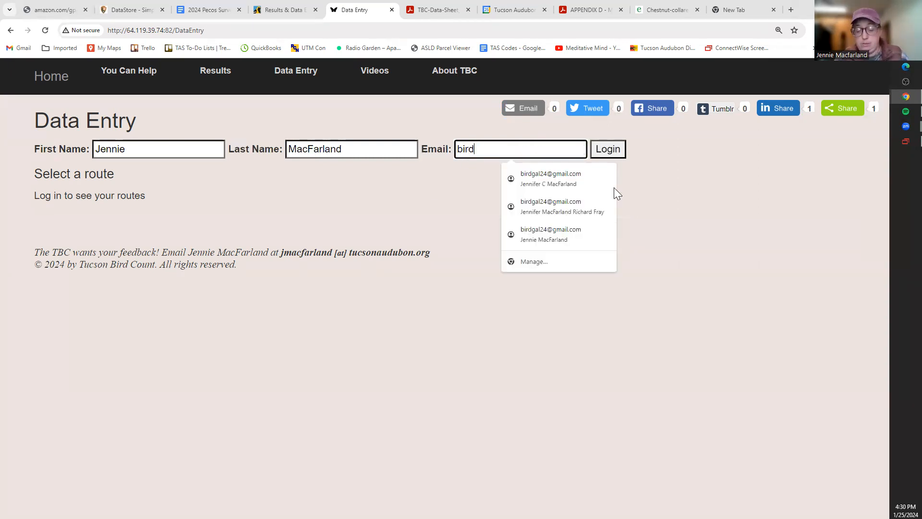
left_click(552, 179)
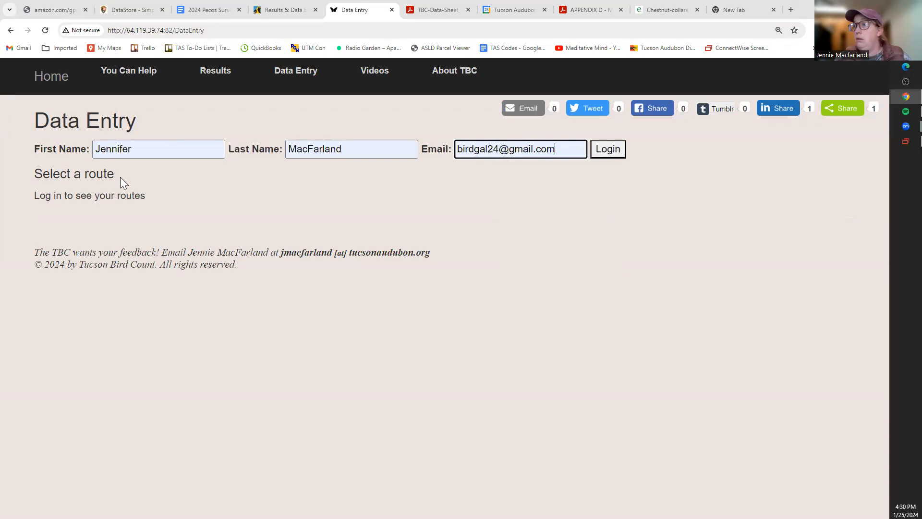
- Correct the last letter of the first name and log in
left_click(149, 149)
key("BackSpace")
key("BackSpace")
key("BackSpace")
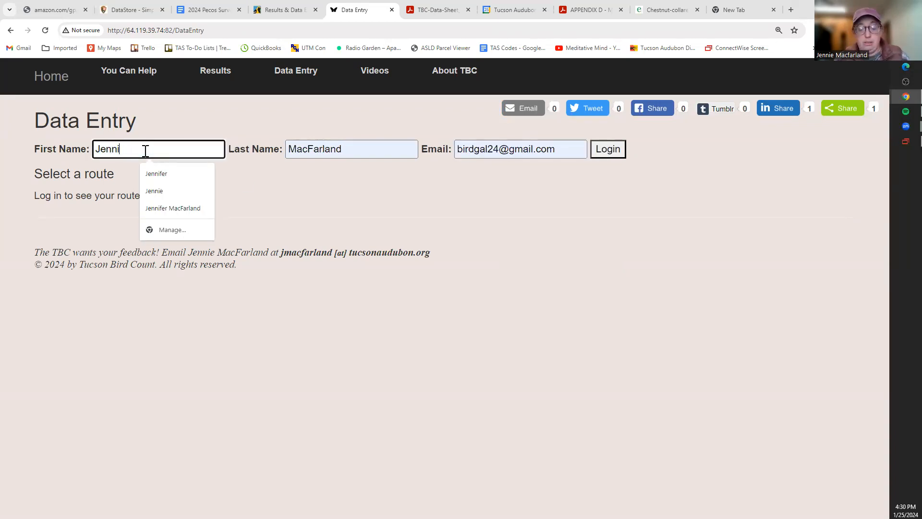
type("e")
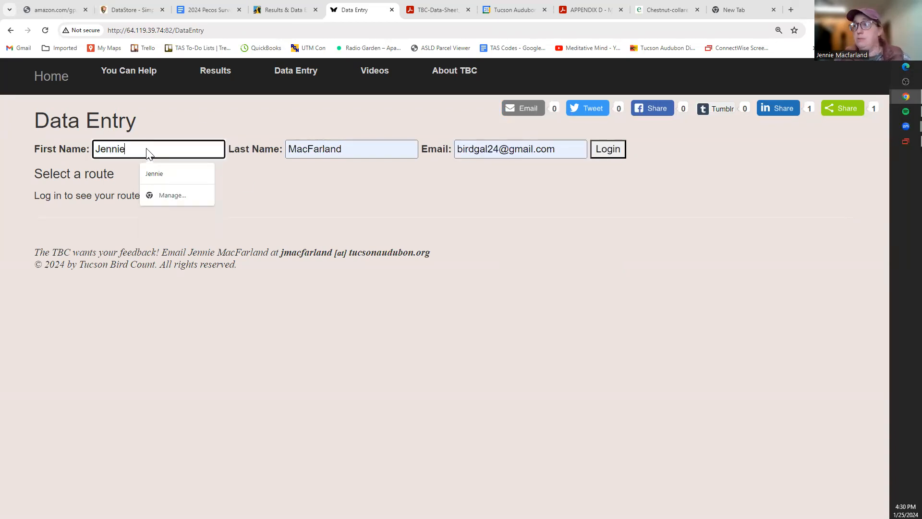
left_click(610, 149)
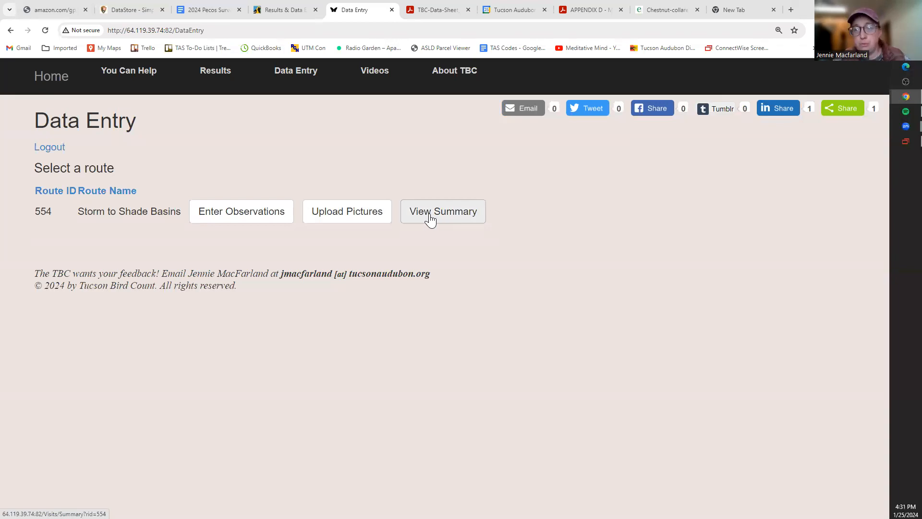
- Start a new observation entry for route 554 with site 554_02 and survey period 2024 Winter
left_click(240, 218)
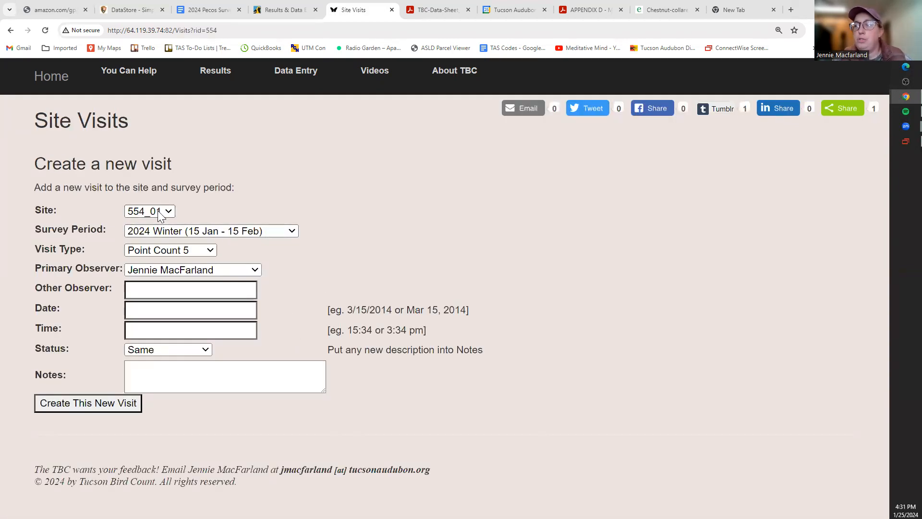
left_click(141, 212)
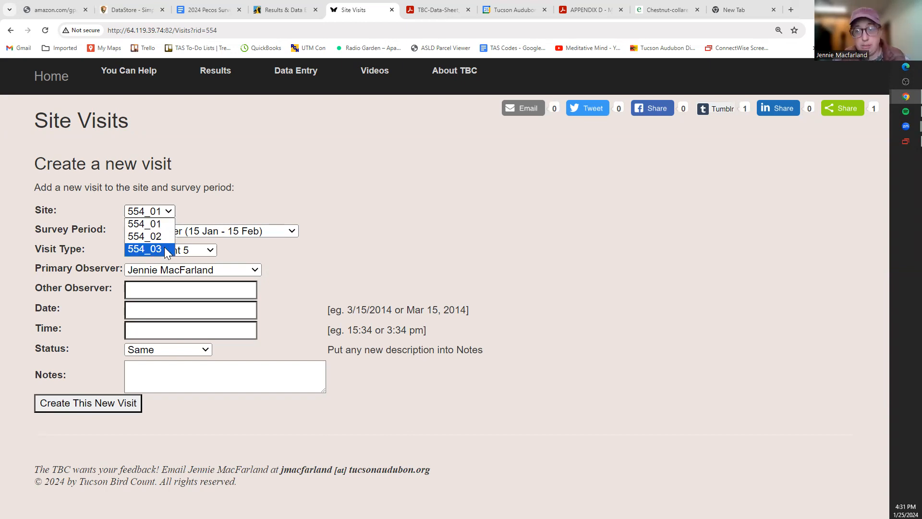
left_click(161, 235)
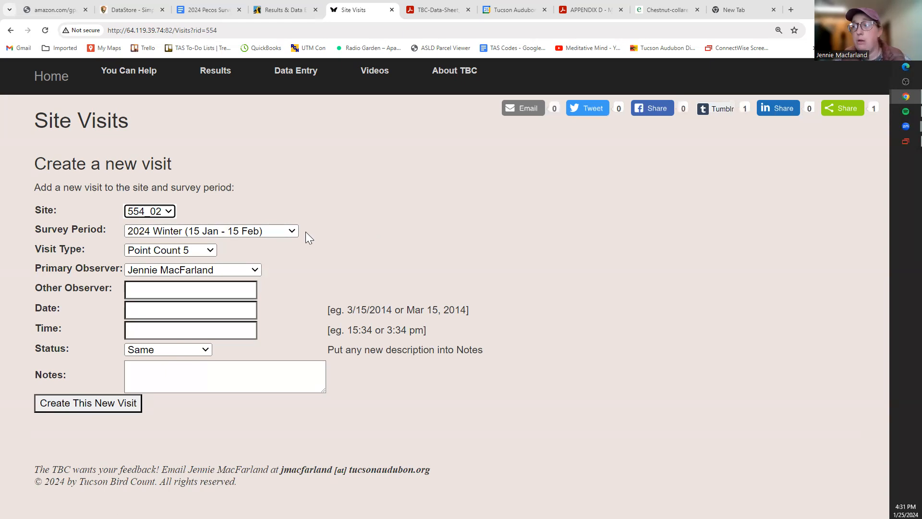
left_click(291, 233)
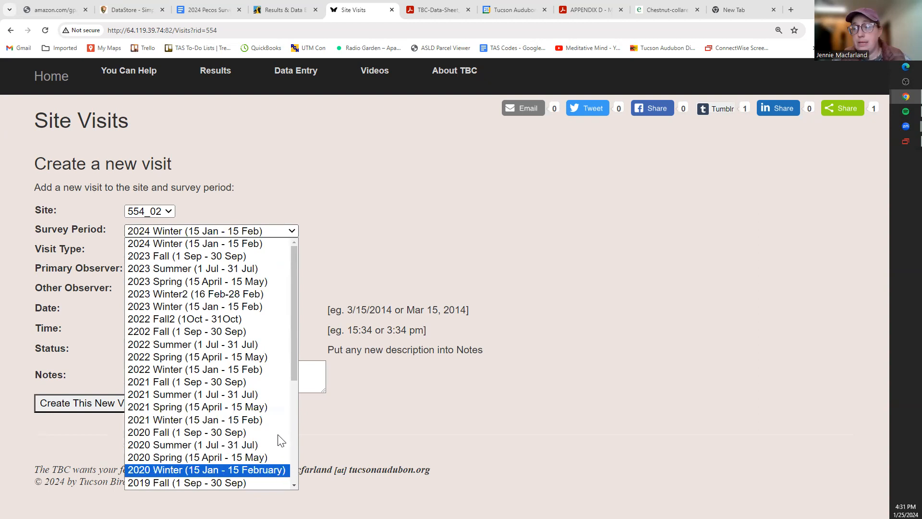
left_click(352, 238)
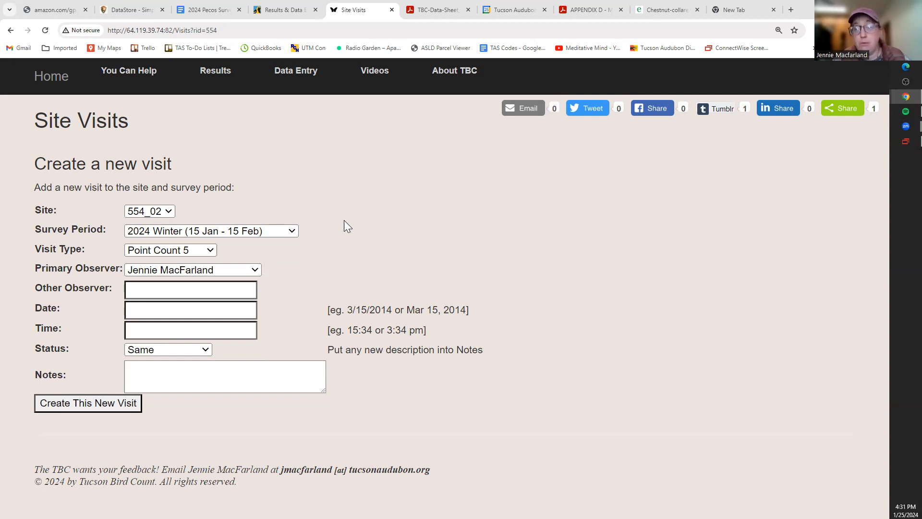
left_click(290, 230)
left_click(291, 232)
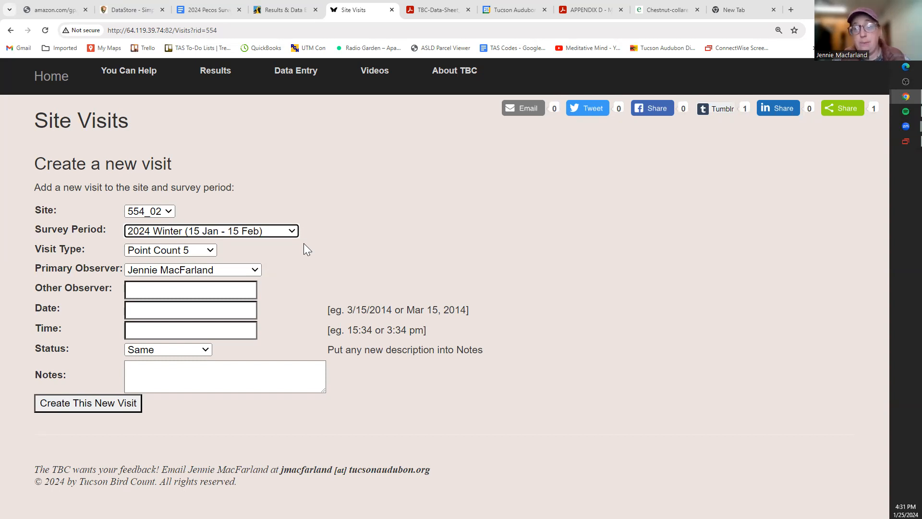
- Set the visit type to Point Count 5 and keep the current primary observer
left_click(210, 250)
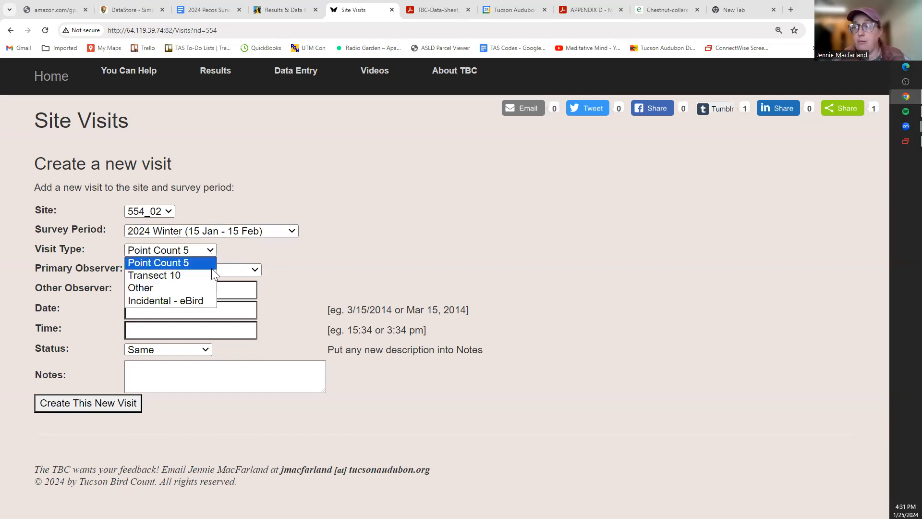
left_click(209, 275)
left_click(212, 250)
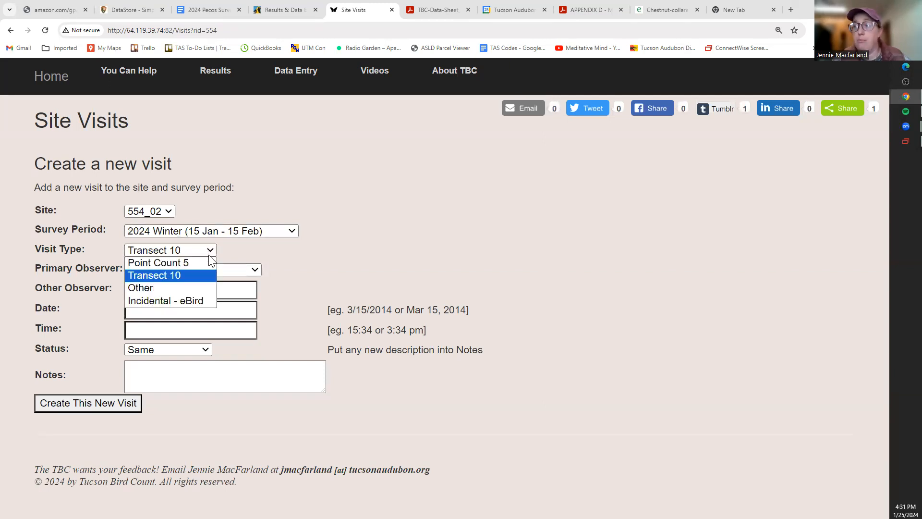
left_click(216, 262)
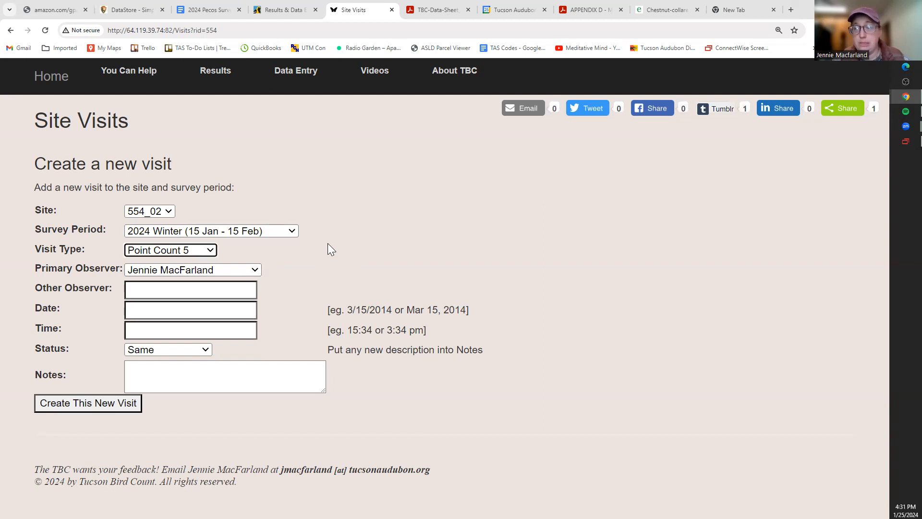
left_click(249, 273)
left_click(248, 273)
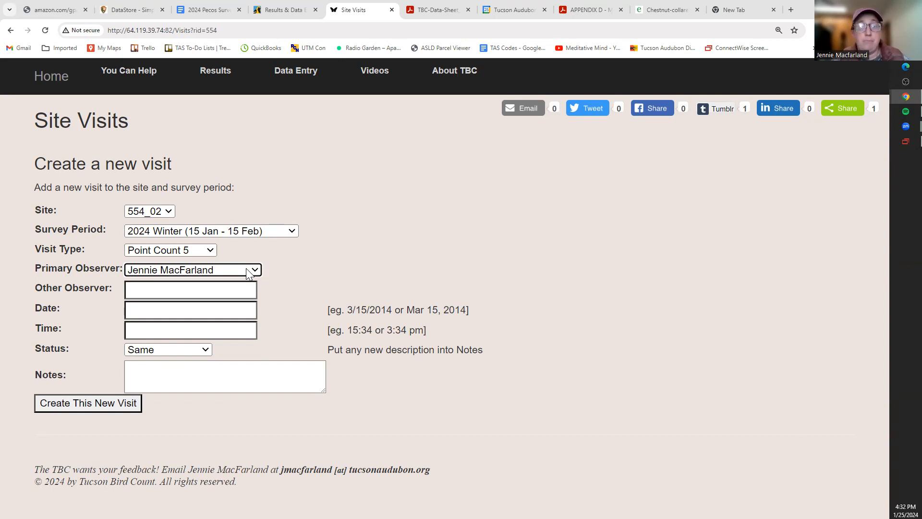
left_click(246, 269)
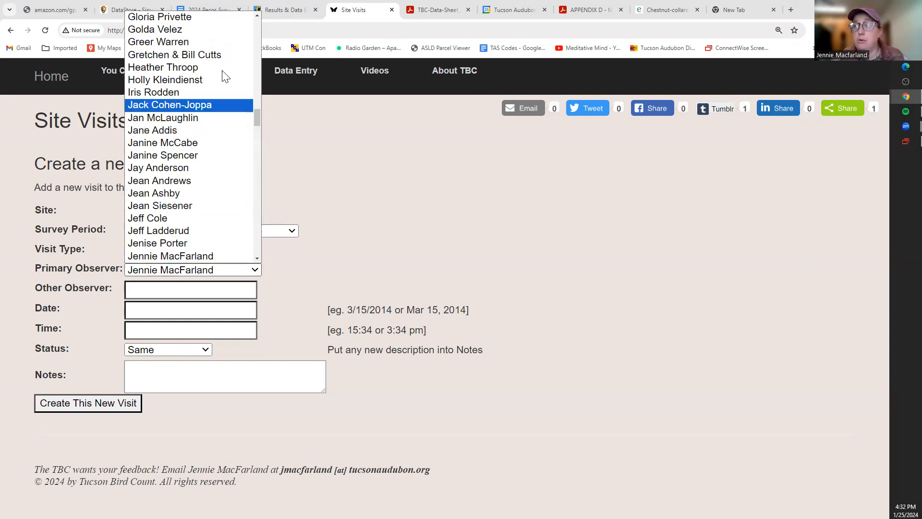
left_click(227, 267)
left_click(220, 291)
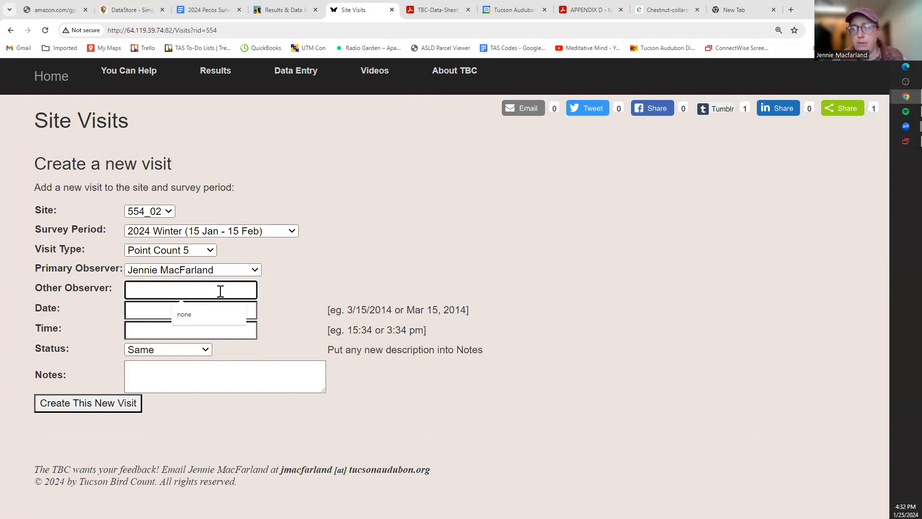
- Fill the visit date with 01/15/2024 and point out its month, day and example format
left_click(157, 309)
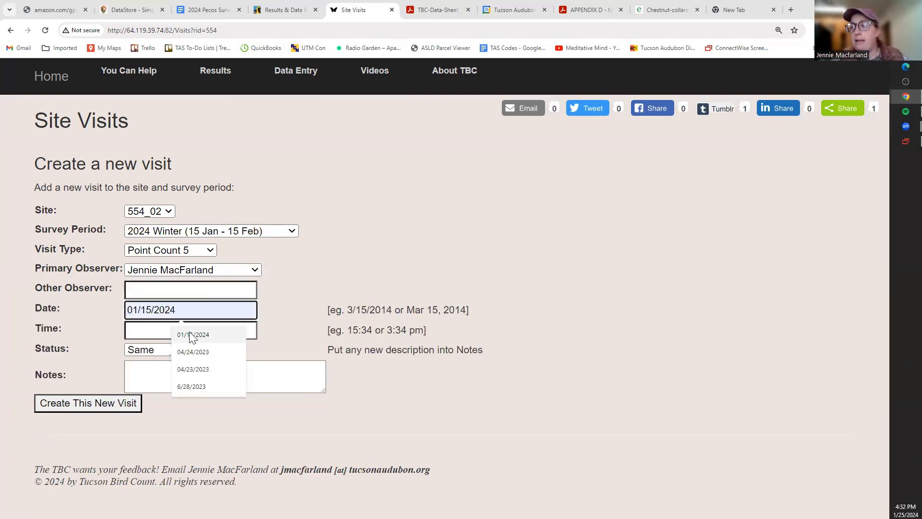
left_click(192, 335)
left_click(198, 331)
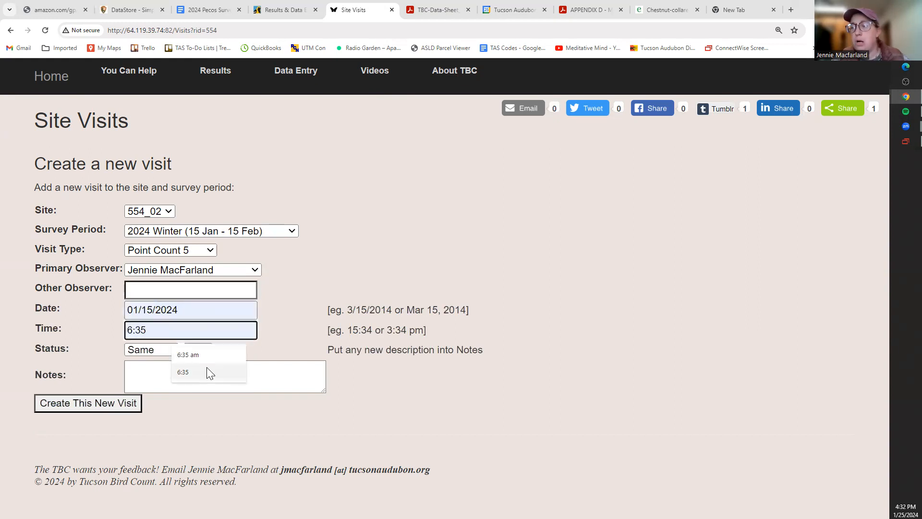
left_click(199, 312)
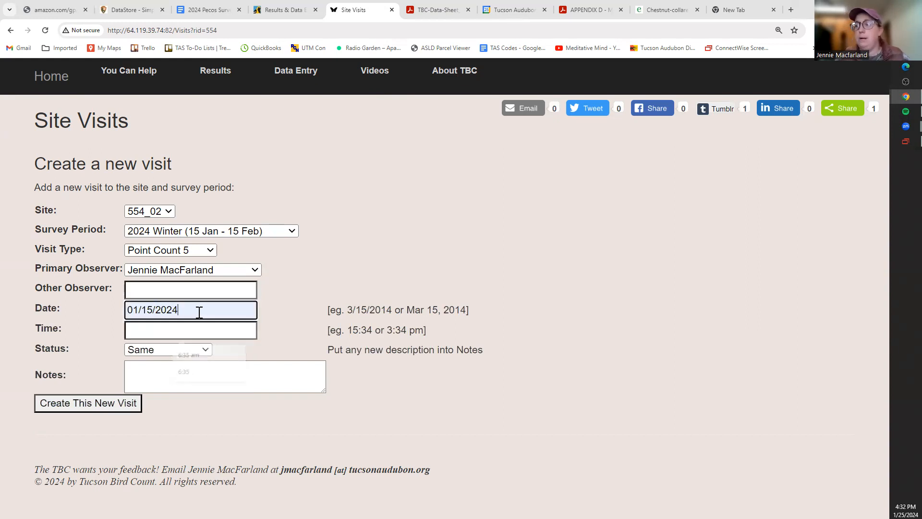
left_click_drag(127, 310, 139, 310)
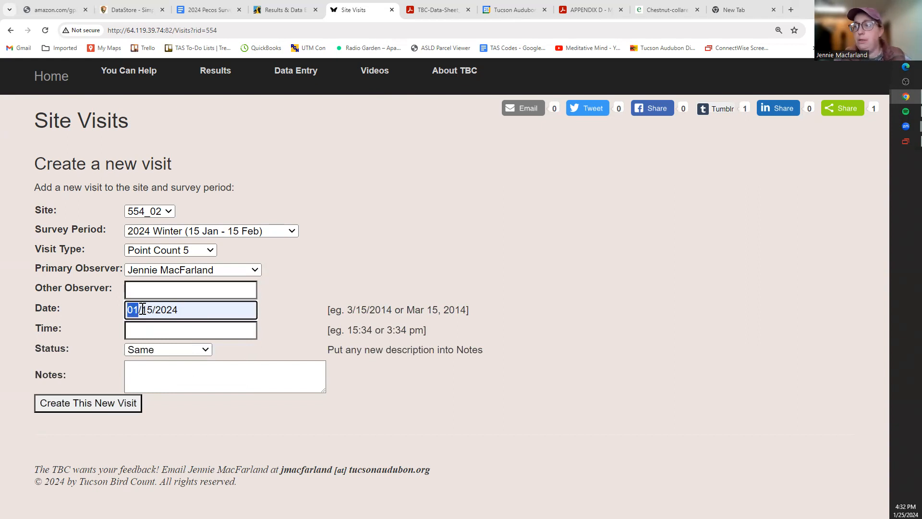
left_click_drag(141, 310, 159, 311)
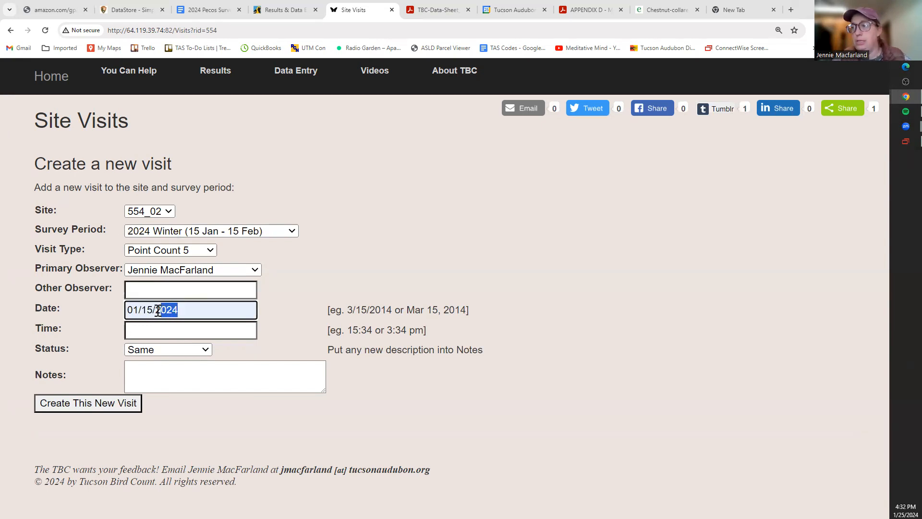
left_click(357, 303)
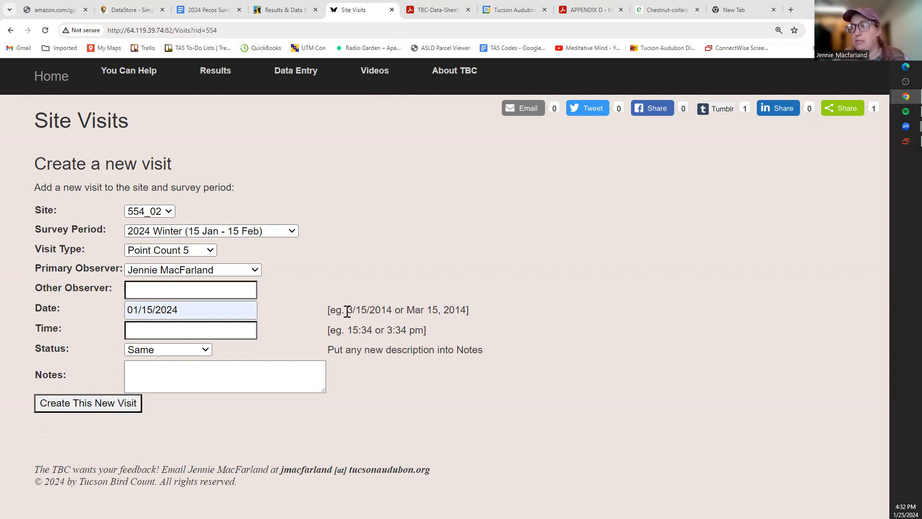
left_click_drag(347, 310, 389, 308)
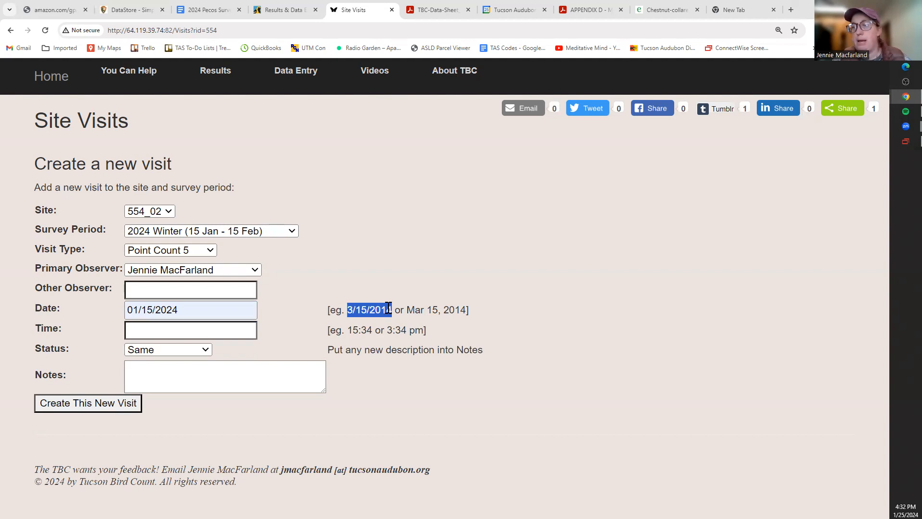
left_click(383, 320)
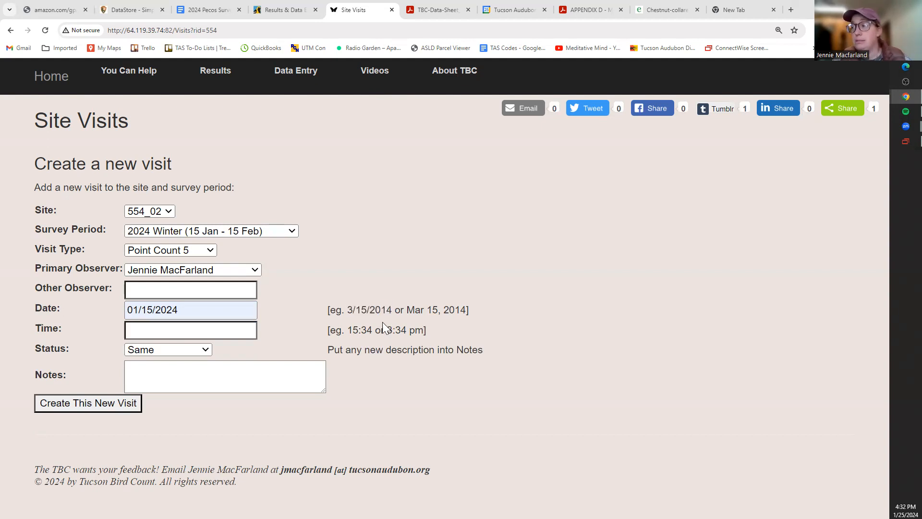
- Visit the Time field without entering a time, then move on to Notes
left_click(202, 332)
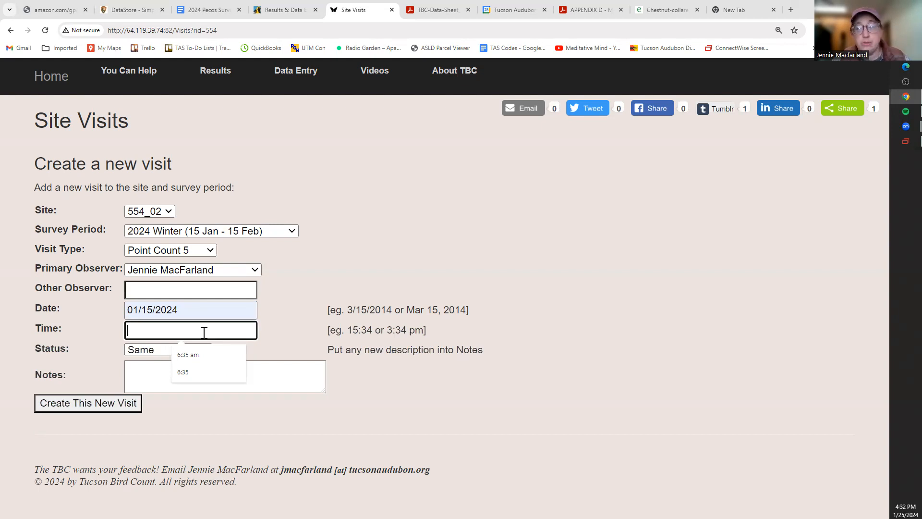
left_click(283, 337)
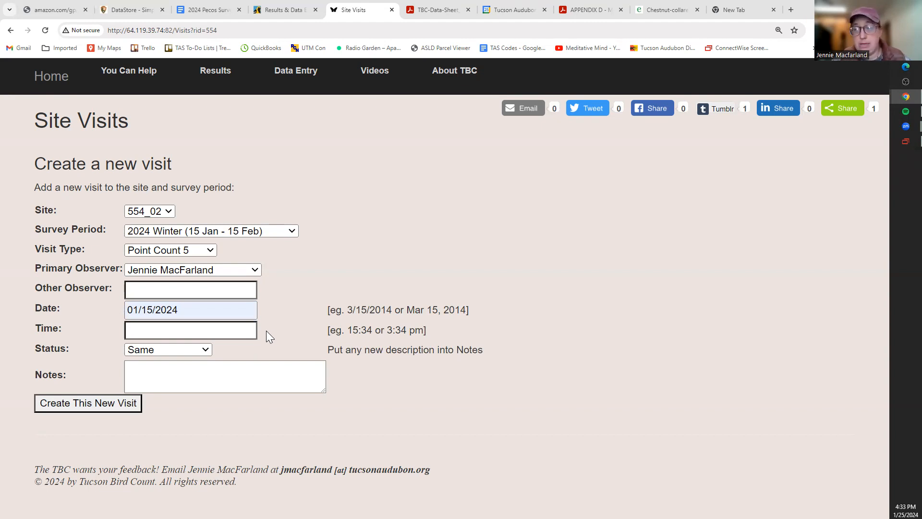
left_click(204, 332)
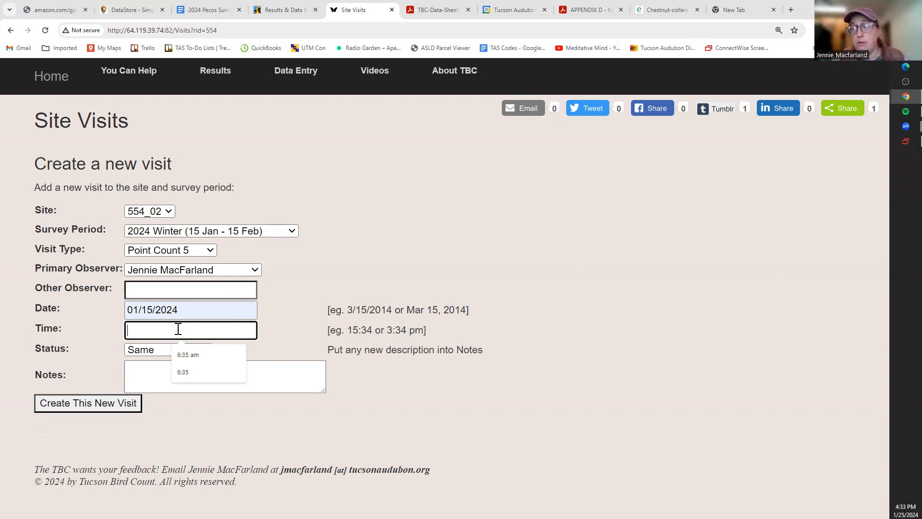
left_click(154, 374)
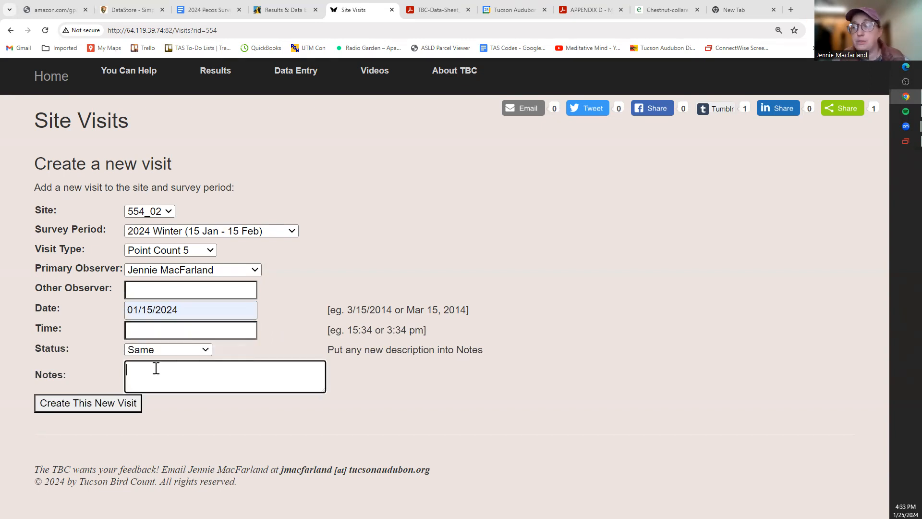
- Try Status NewDescription, then switch the site status back to Same
left_click(192, 351)
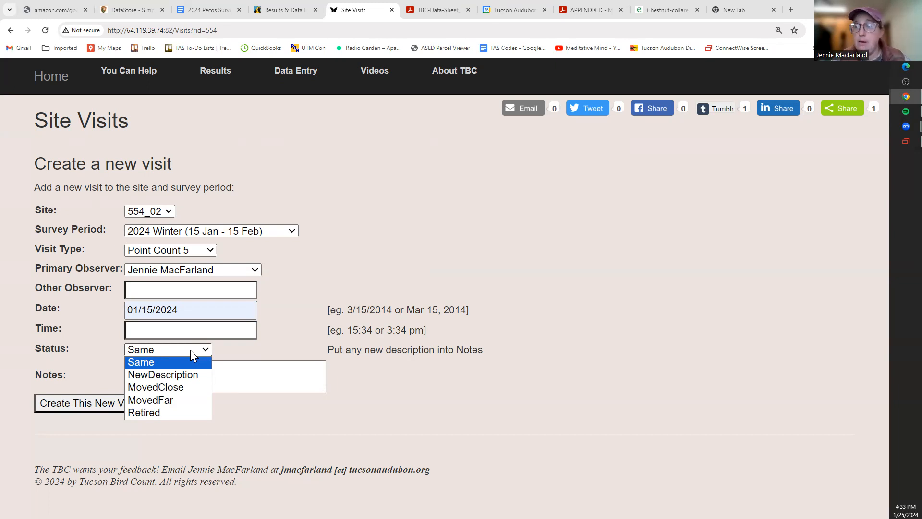
left_click(205, 379)
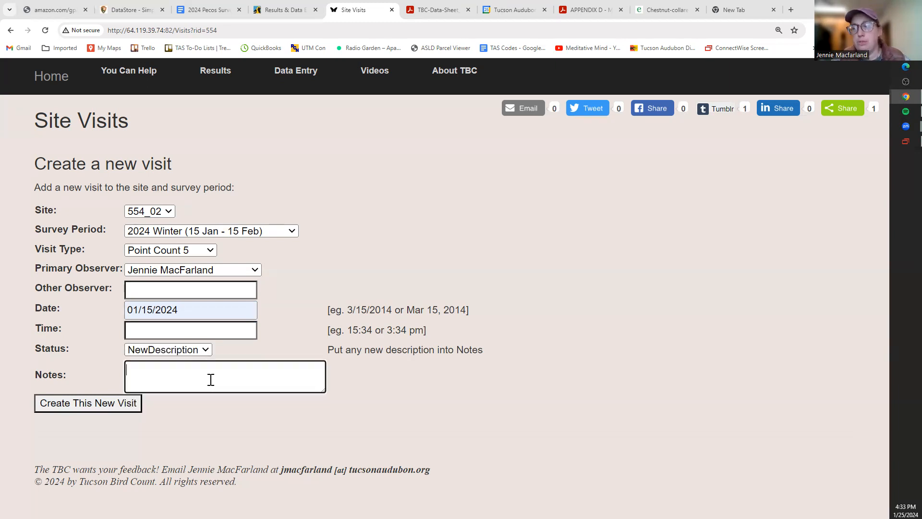
left_click(204, 350)
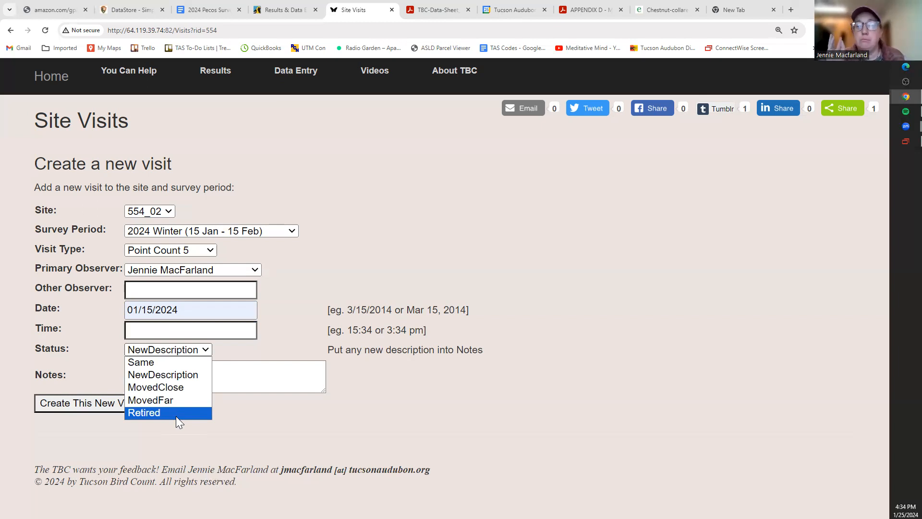
left_click(168, 364)
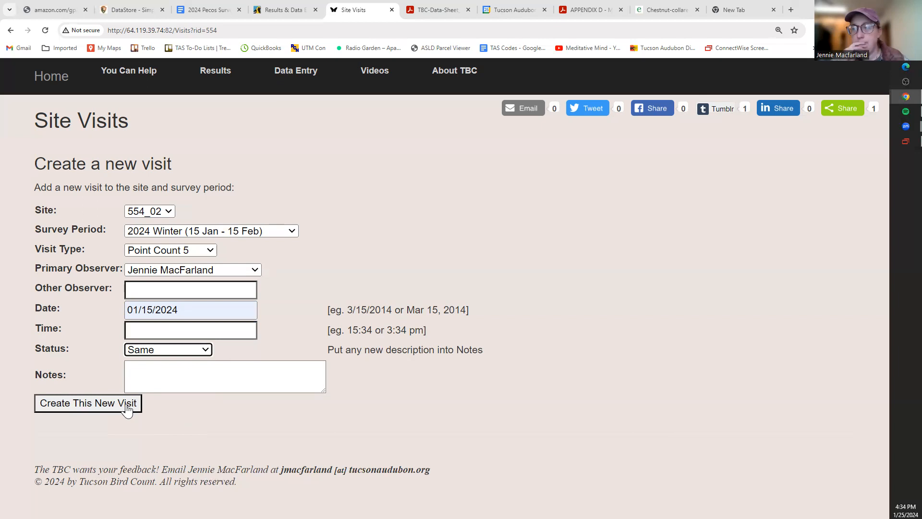
- After the Invalid Date/Time error, enter 01/15/2024 and 6:35 and create visit 29514
left_click(101, 411)
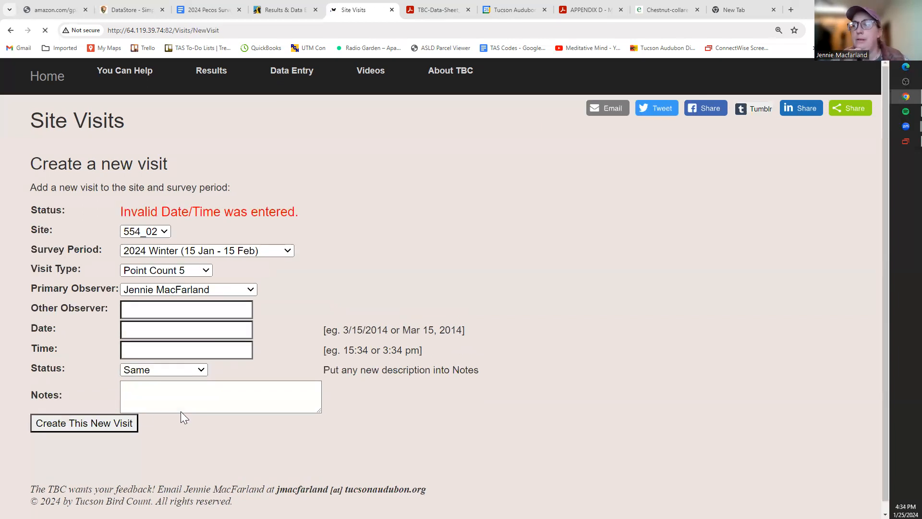
left_click(178, 312)
left_click(229, 445)
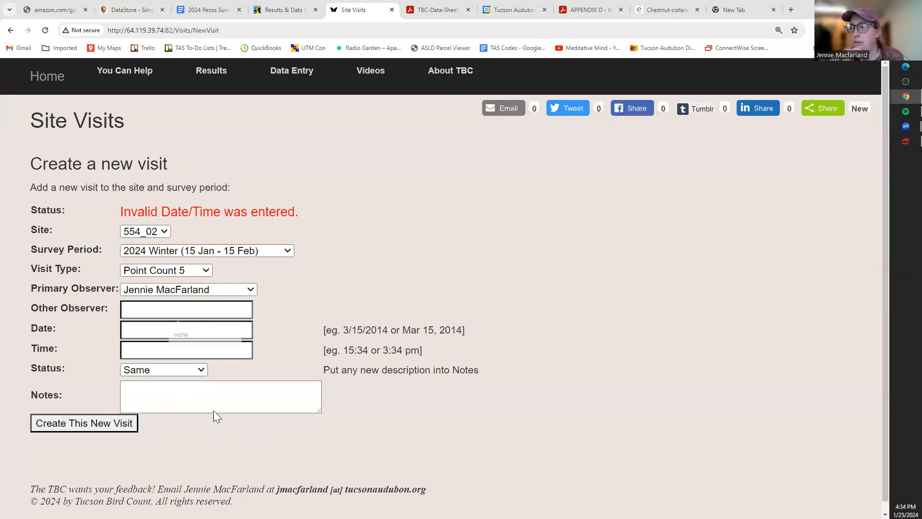
left_click(154, 326)
left_click(203, 356)
left_click(151, 349)
type("6:35")
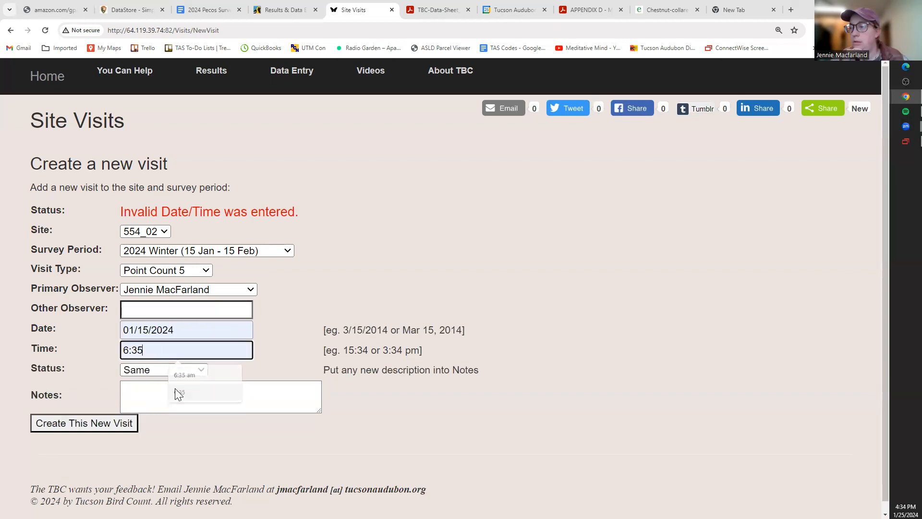
left_click(120, 426)
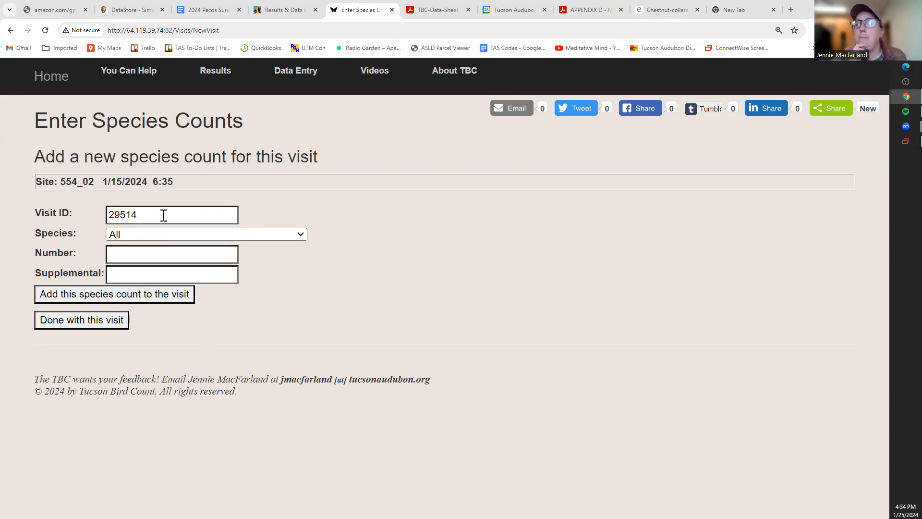
- Add an Anna's Hummingbird count of 1 with supplemental count 1 to visit 29514
left_click_drag(160, 214, 120, 215)
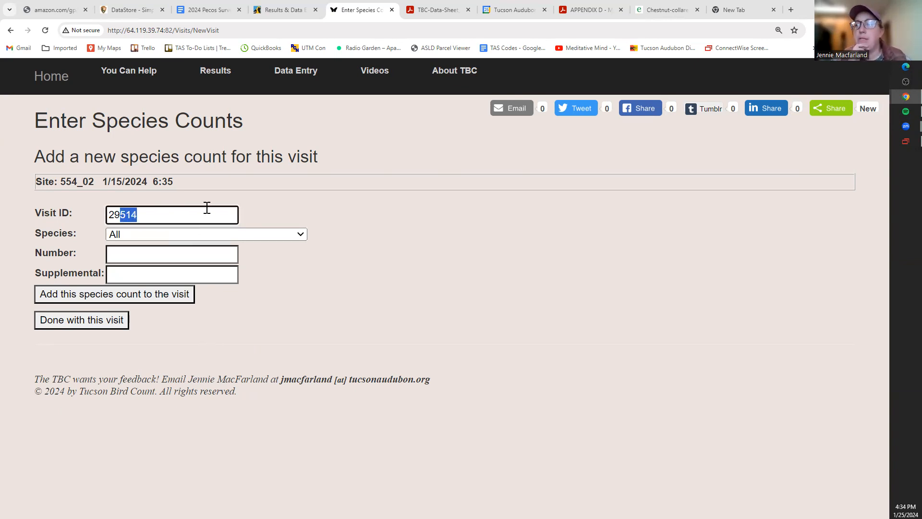
left_click(262, 258)
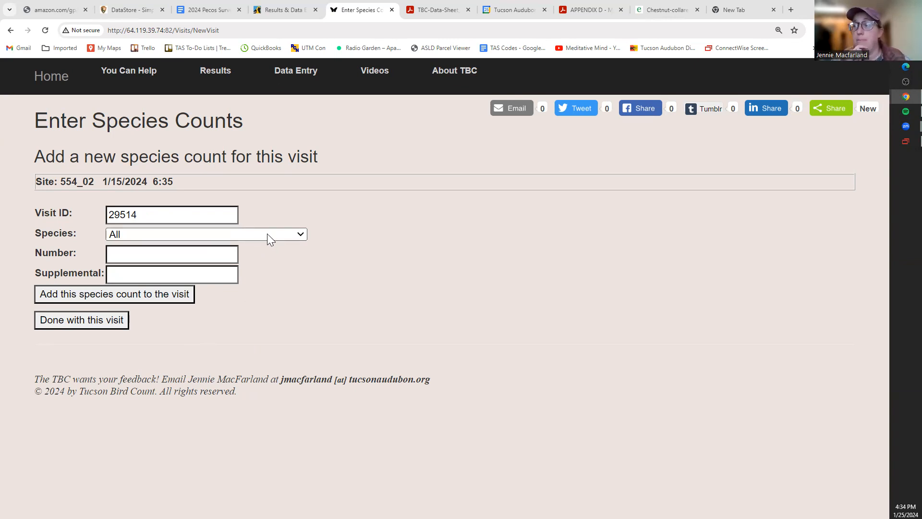
left_click(267, 233)
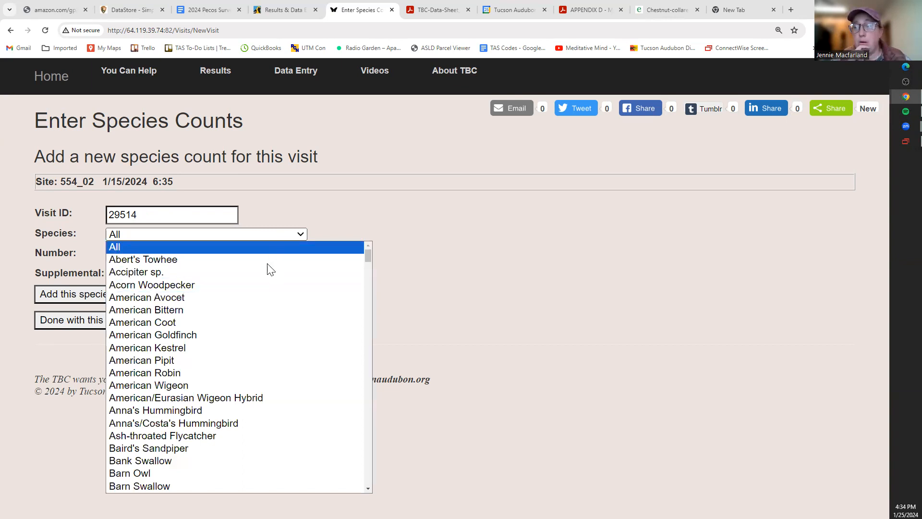
left_click(283, 411)
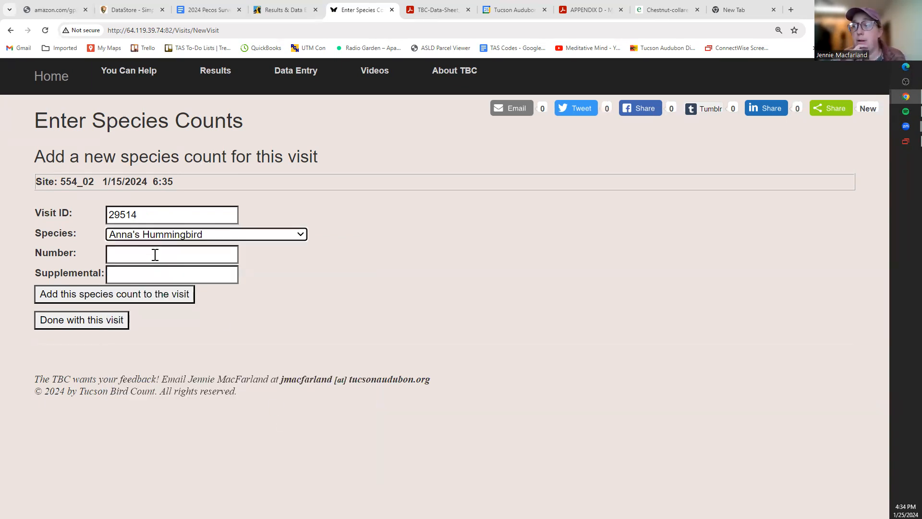
left_click(156, 254)
type("1")
left_click(149, 276)
type("1")
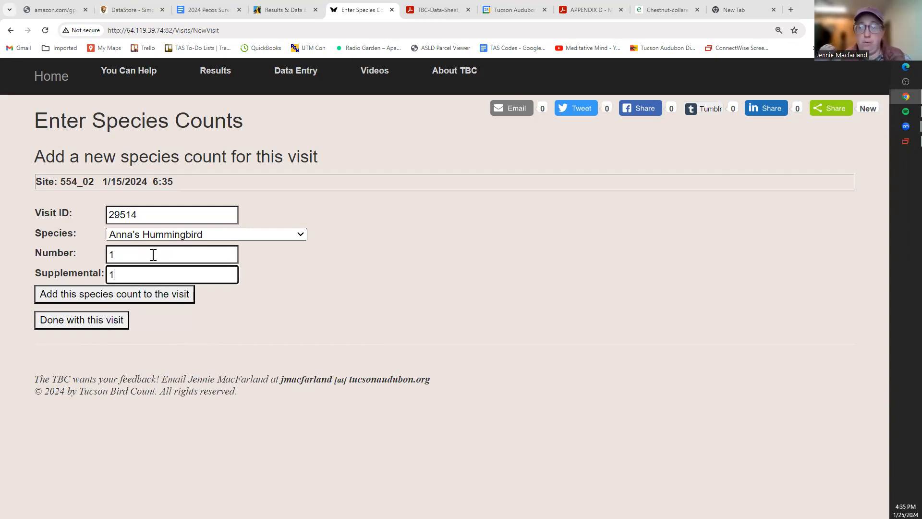
left_click(119, 302)
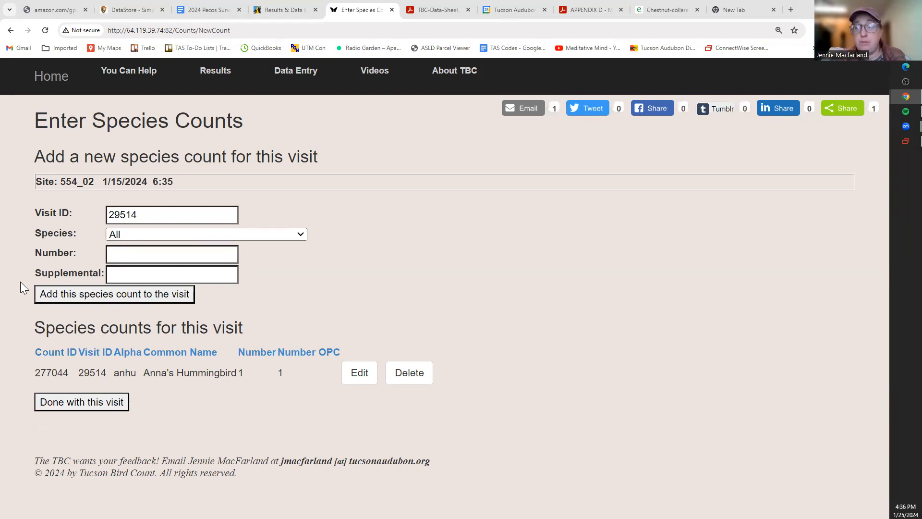
- Select White-crowned Sparrow as the species, replacing a mistaken Bell's Vireo pick via 'wh'
left_click(143, 235)
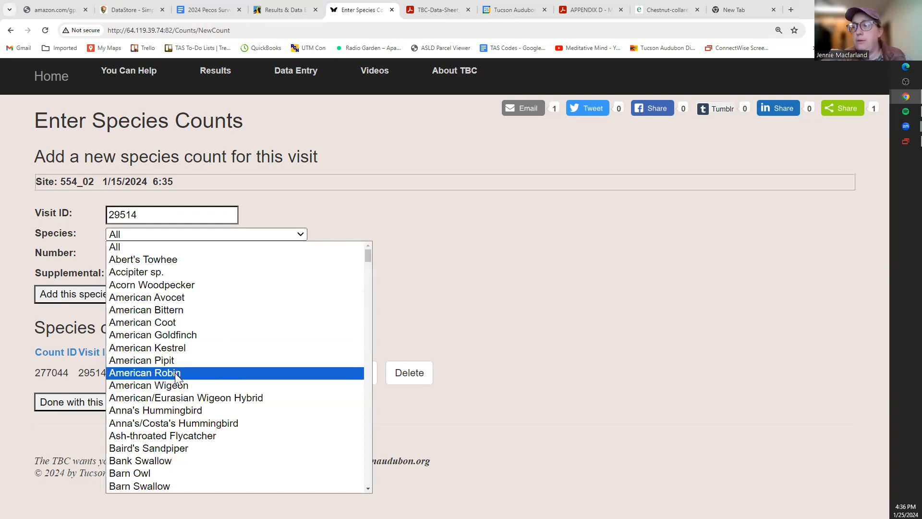
scroll(174, 373, "down", 5)
left_click(168, 334)
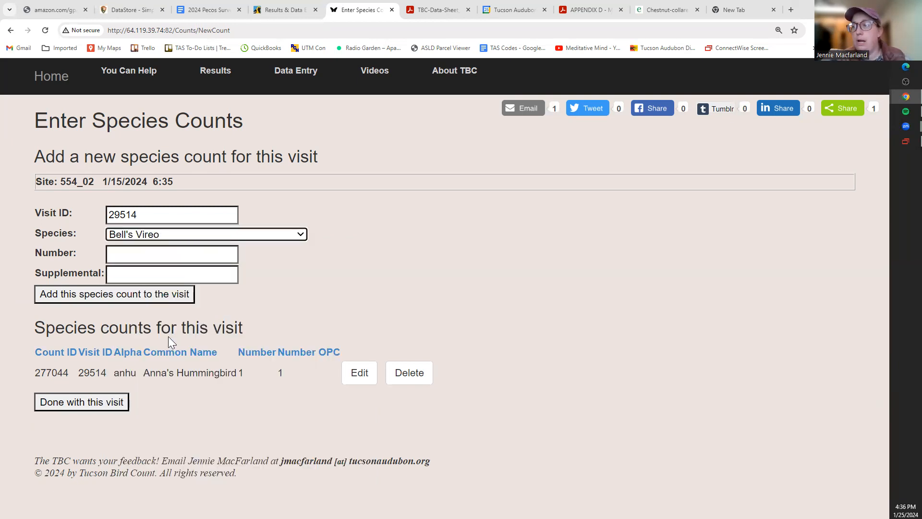
left_click(195, 236)
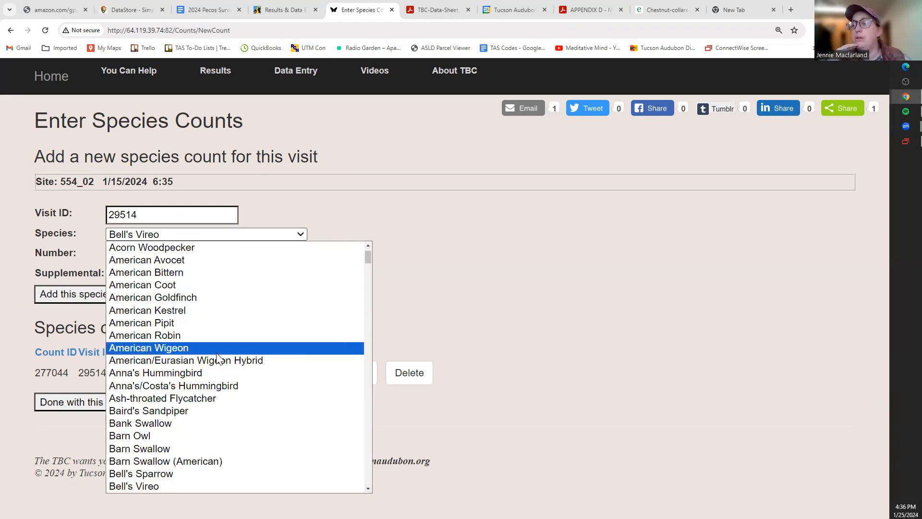
scroll(217, 356, "down", 2)
scroll(218, 358, "down", 2)
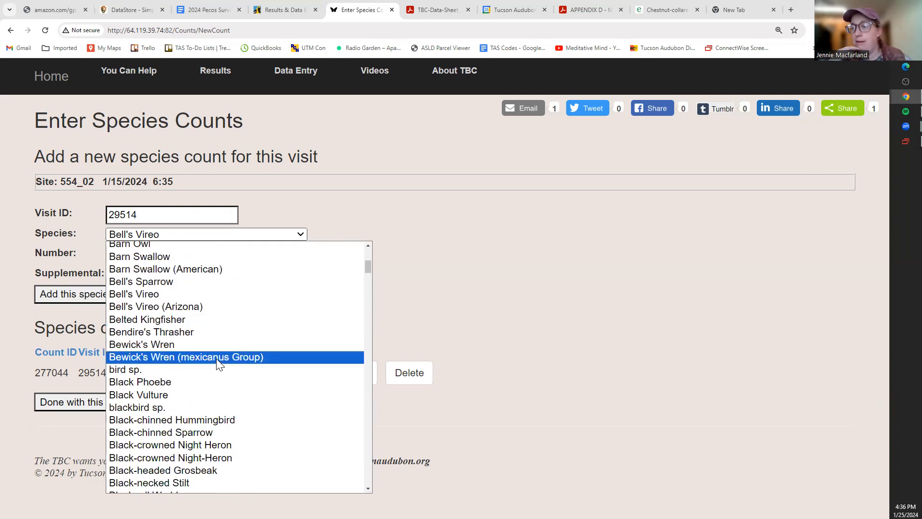
scroll(219, 366, "down", 2)
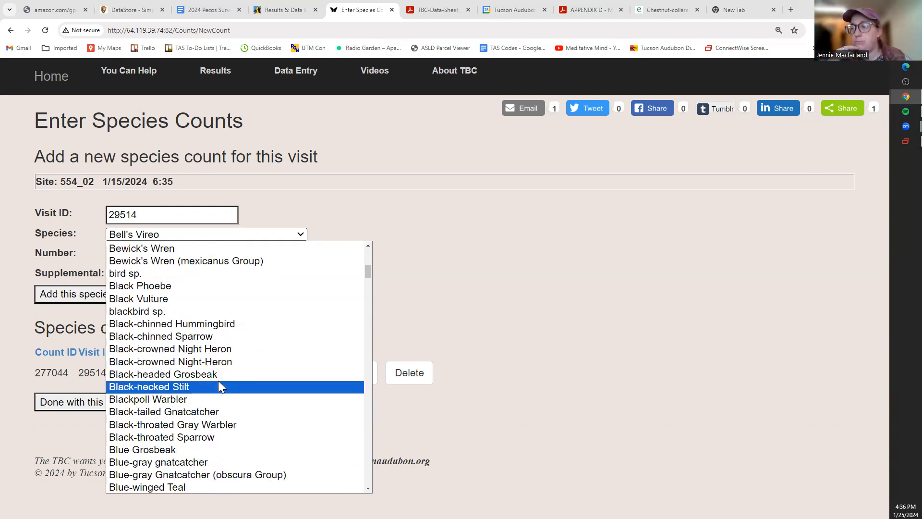
scroll(218, 381, "down", 2)
scroll(219, 385, "down", 6)
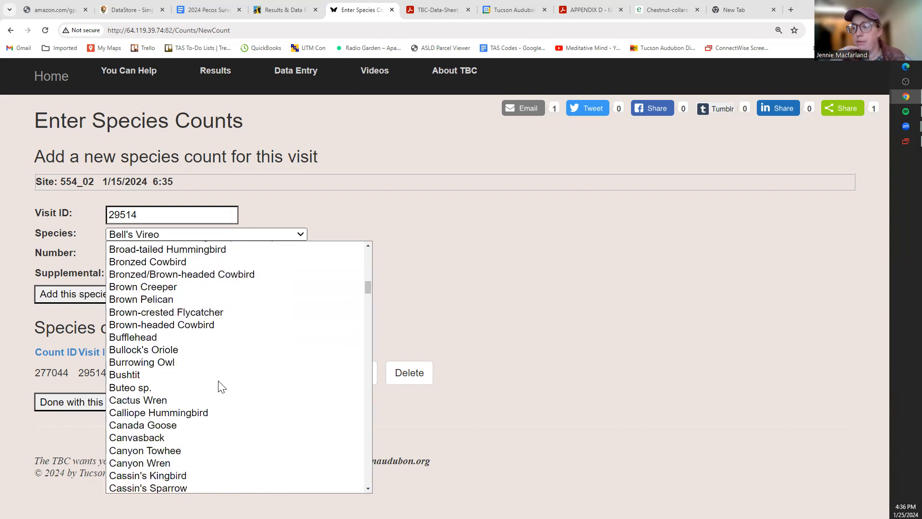
key("w")
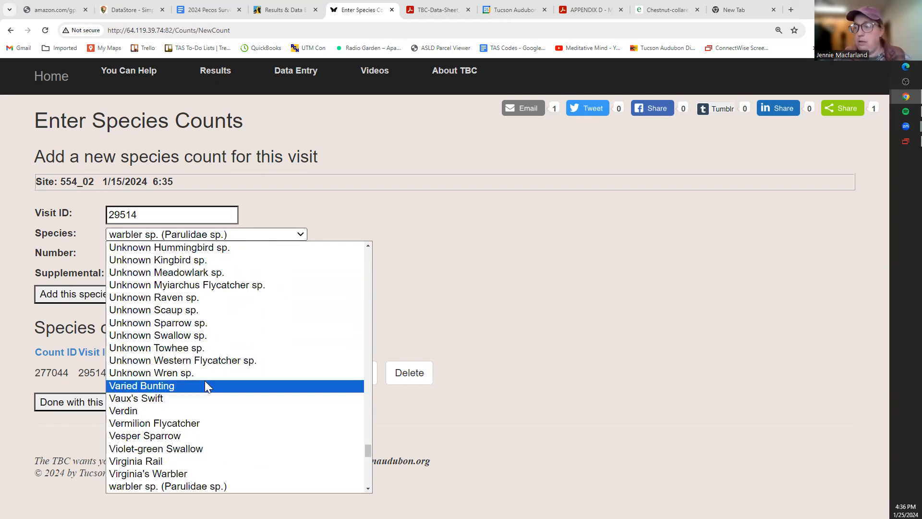
type("wh")
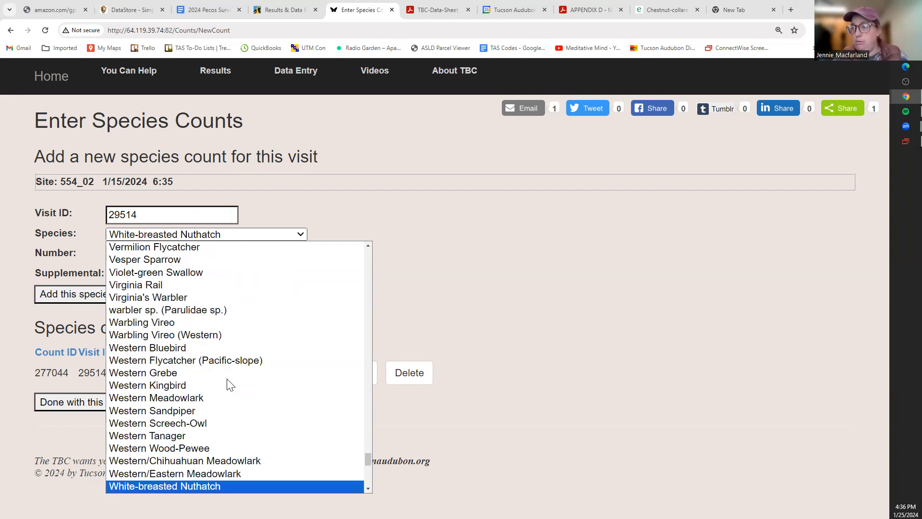
scroll(227, 380, "down", 2)
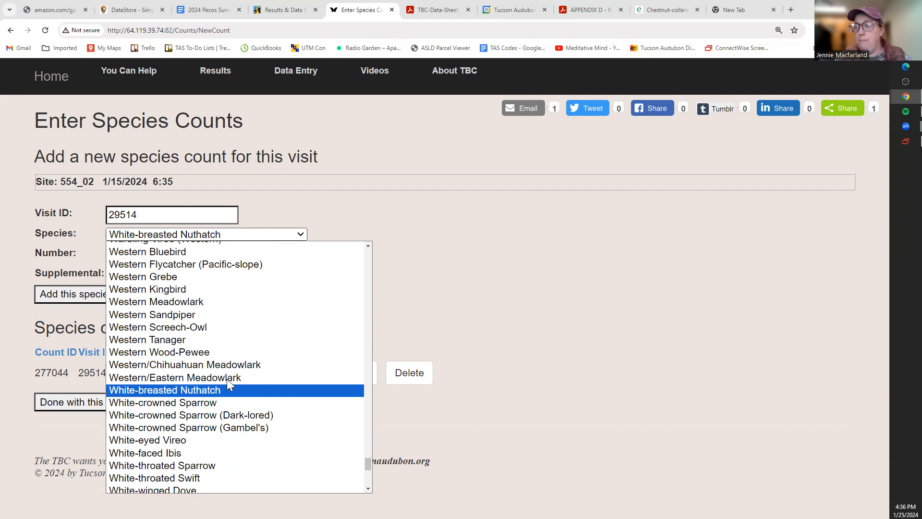
left_click(210, 402)
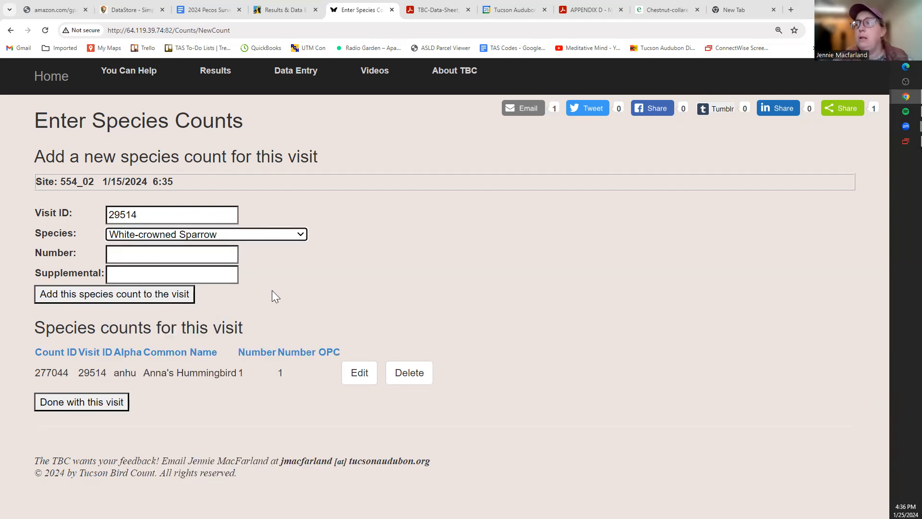
- Enter Number 6 and add the White-crowned Sparrow count to visit 29514
left_click(220, 257)
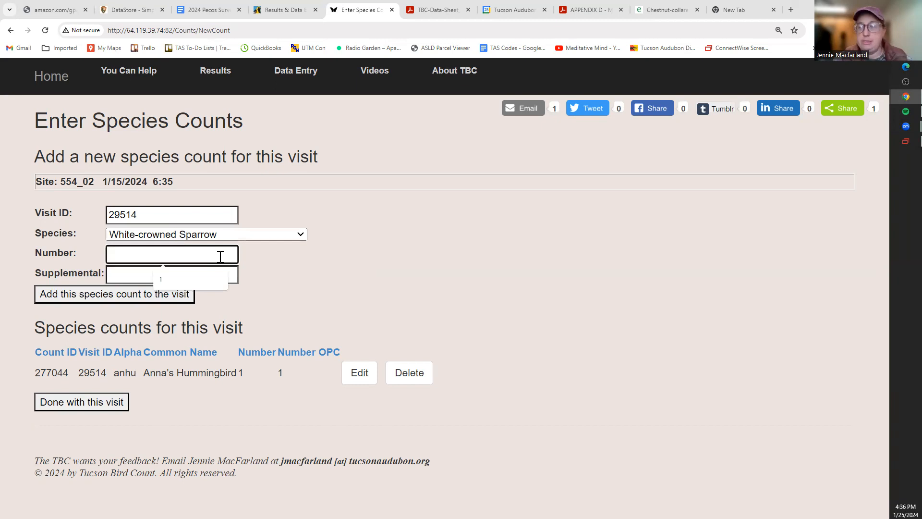
type("6")
left_click(93, 294)
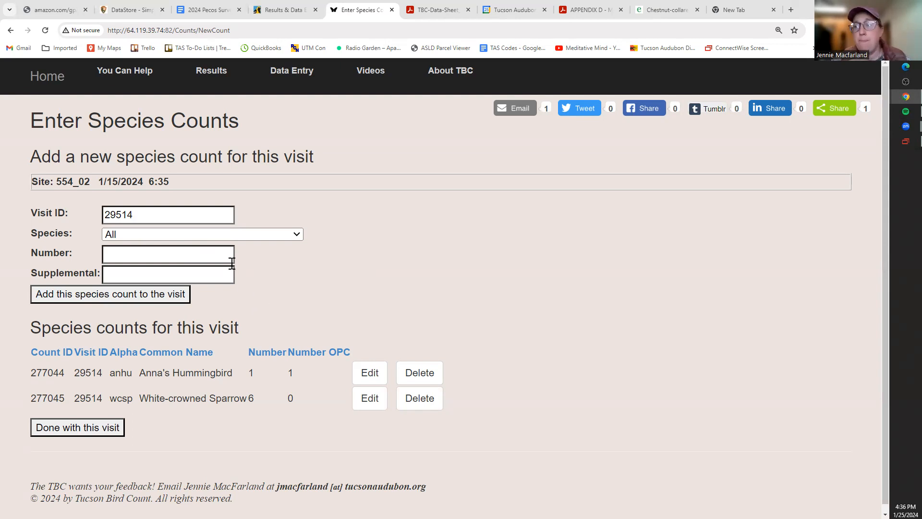
left_click(225, 234)
- Choose Red-tailed Hawk in the Species list, typing 'red' to jump near it
scroll(225, 350, "down", 20)
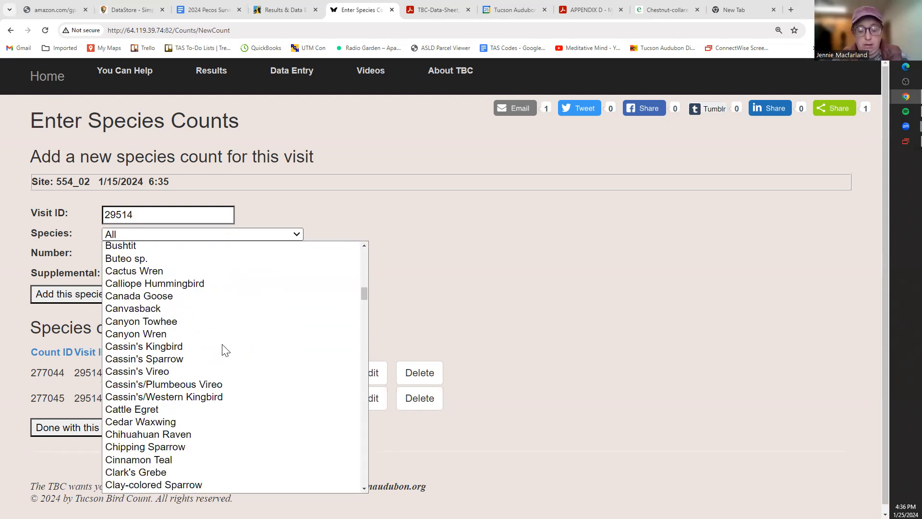
type("red")
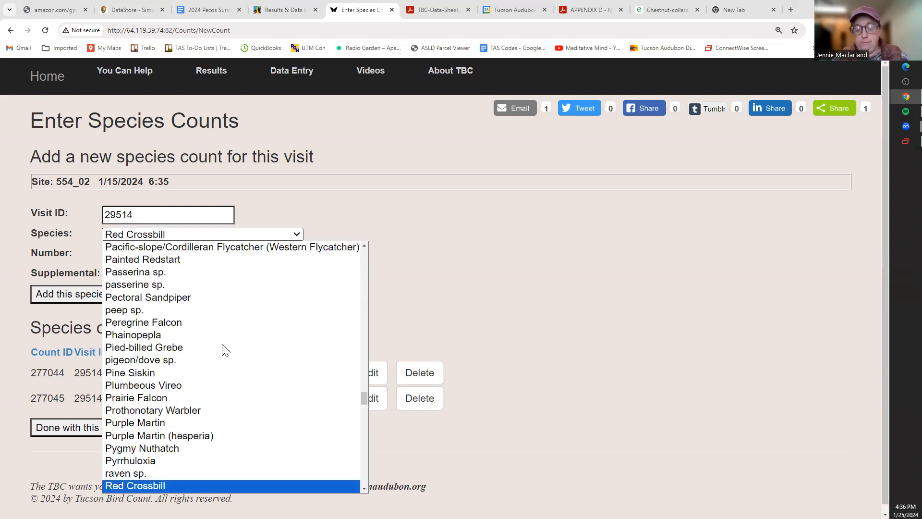
key("Down")
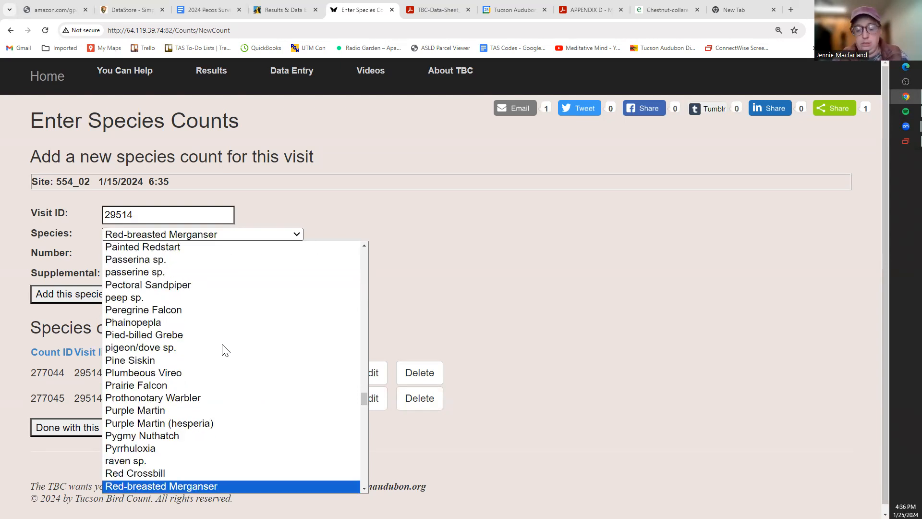
key("Down")
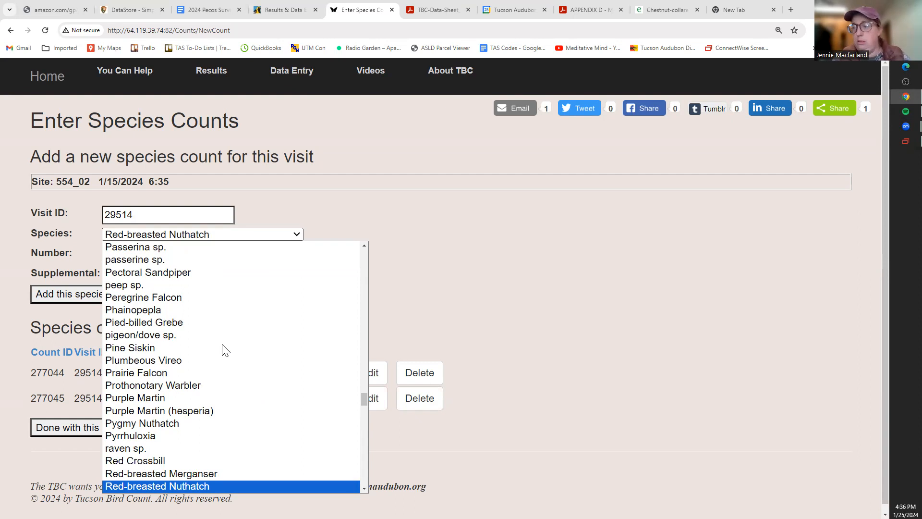
key("Down")
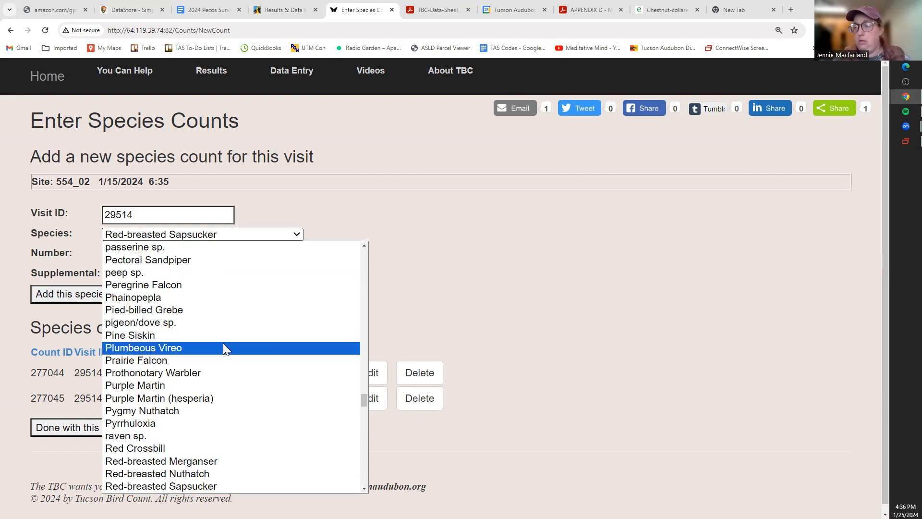
scroll(226, 349, "down", 3)
scroll(226, 350, "up", 2)
scroll(226, 350, "up", 2)
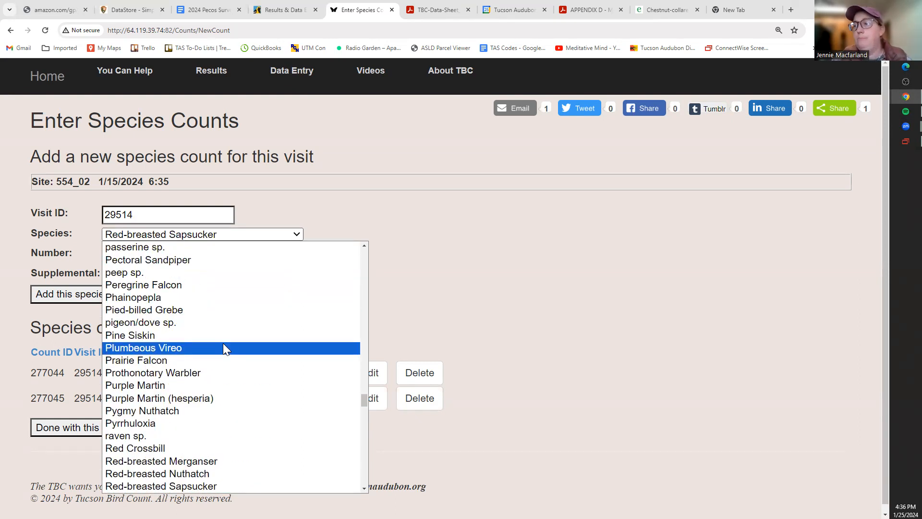
scroll(224, 345, "up", 2)
scroll(224, 345, "down", 3)
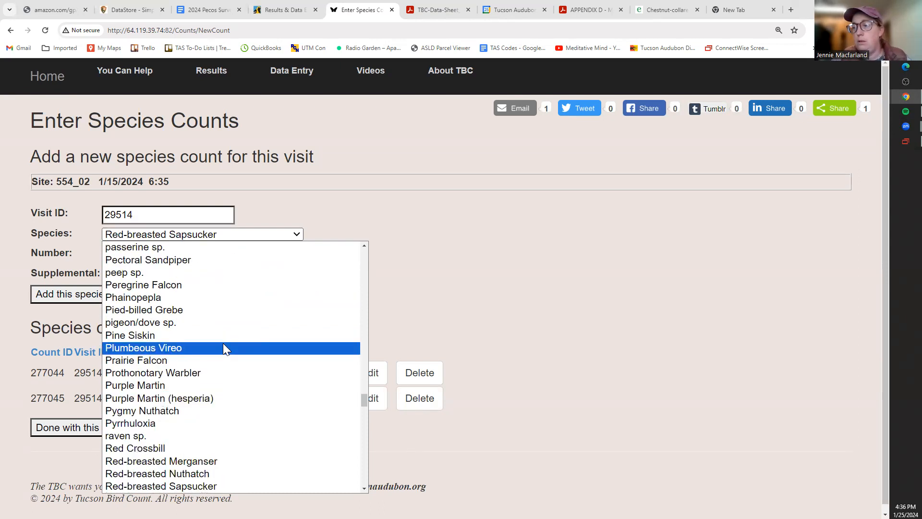
scroll(224, 346, "down", 1)
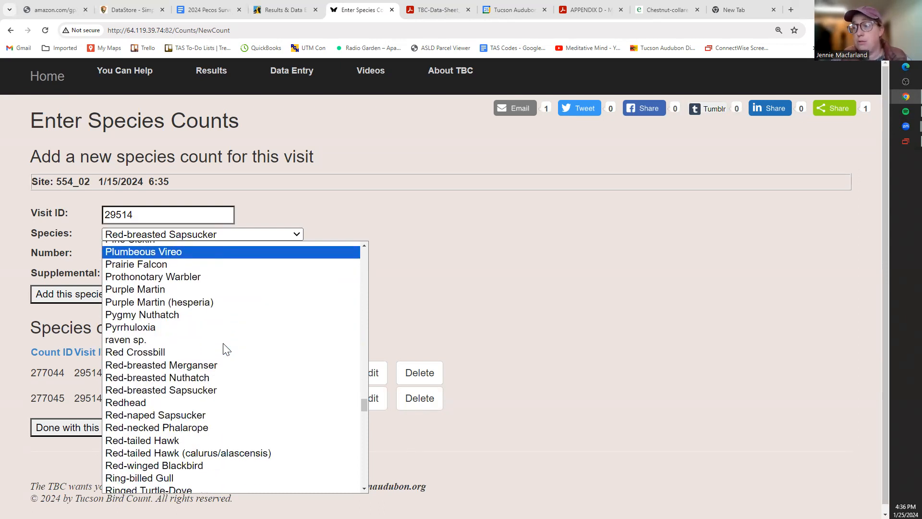
left_click(190, 439)
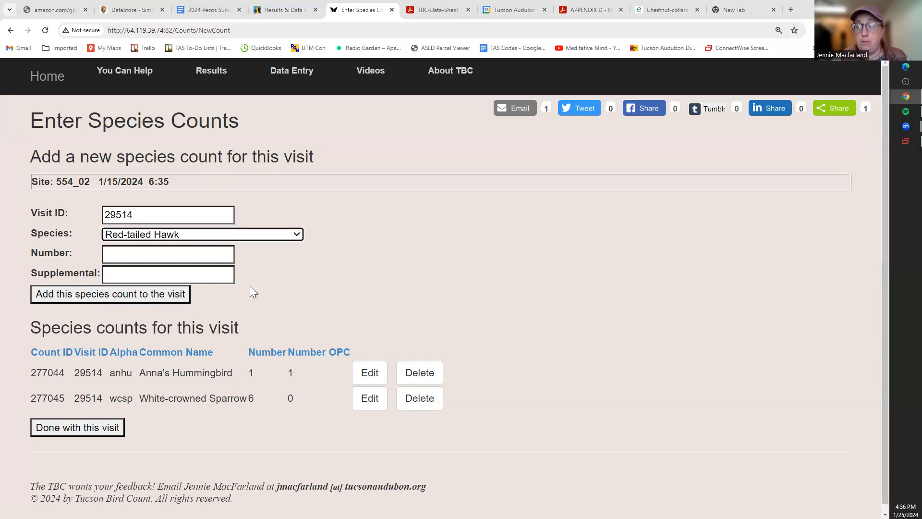
- Enter Number 0 and Supplemental 1, then add the Red-tailed Hawk count to the visit
left_click(208, 254)
type("0")
left_click(192, 275)
type("1")
left_click(301, 291)
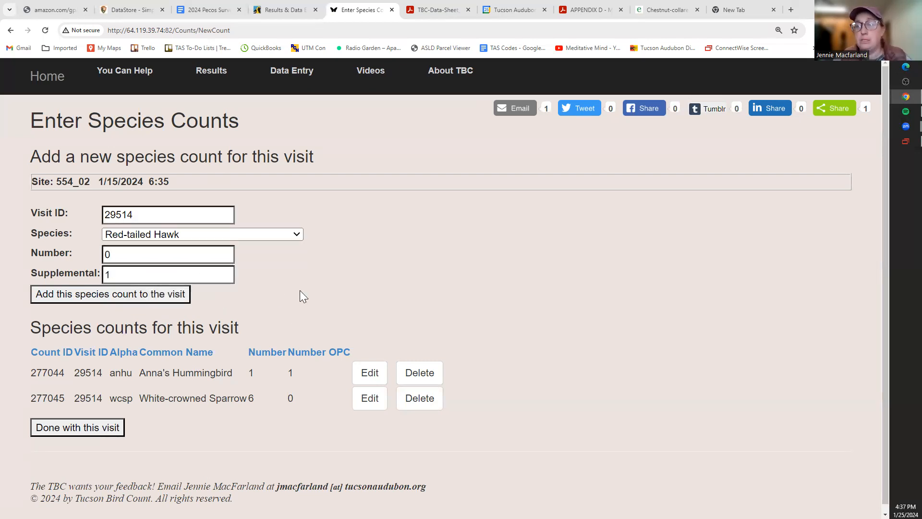
left_click(168, 294)
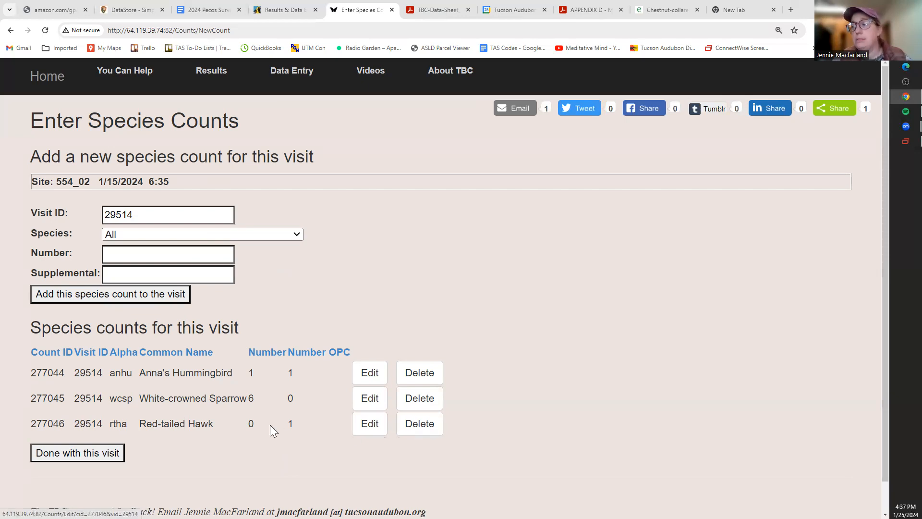
- Edit the Red-tailed Hawk row, change Number from 0 to 1, and update the count
left_click(371, 429)
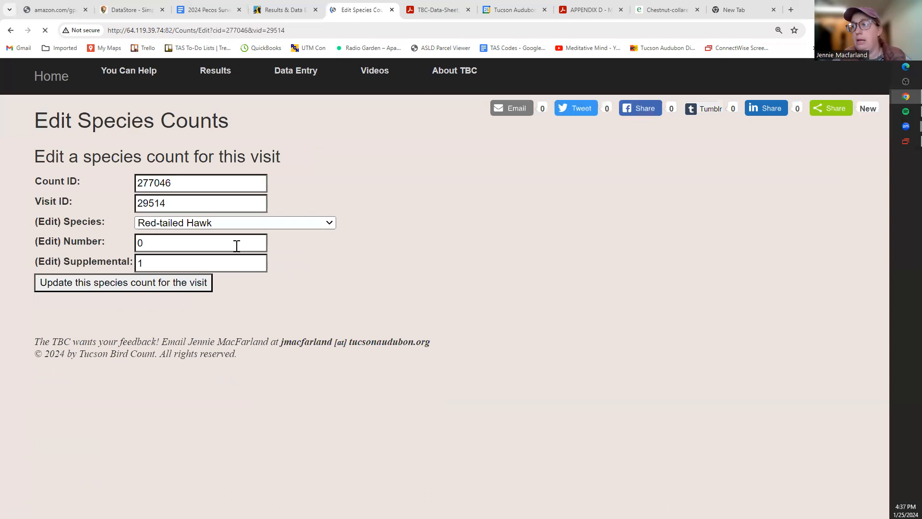
left_click(202, 244)
key("BackSpace")
type("1")
left_click(151, 289)
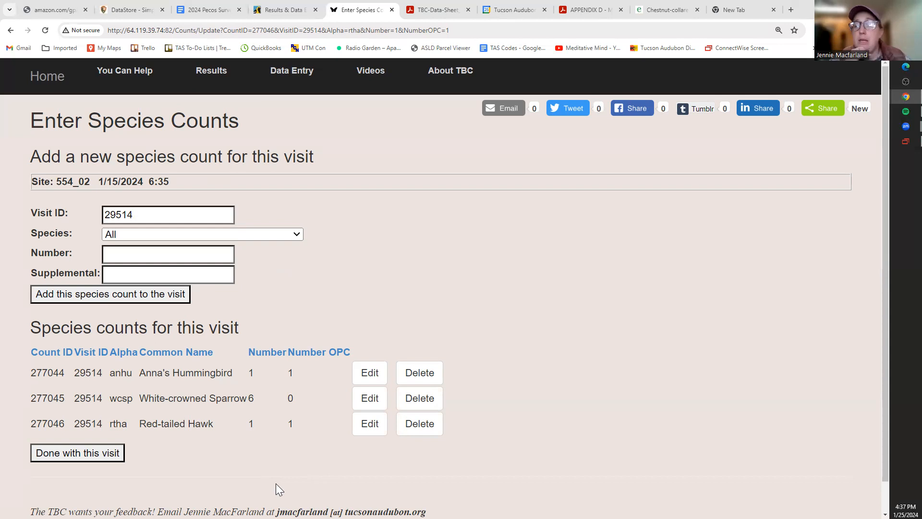
- Finish visit 29514 and start new route 554 observations at site 554_02
left_click(108, 453)
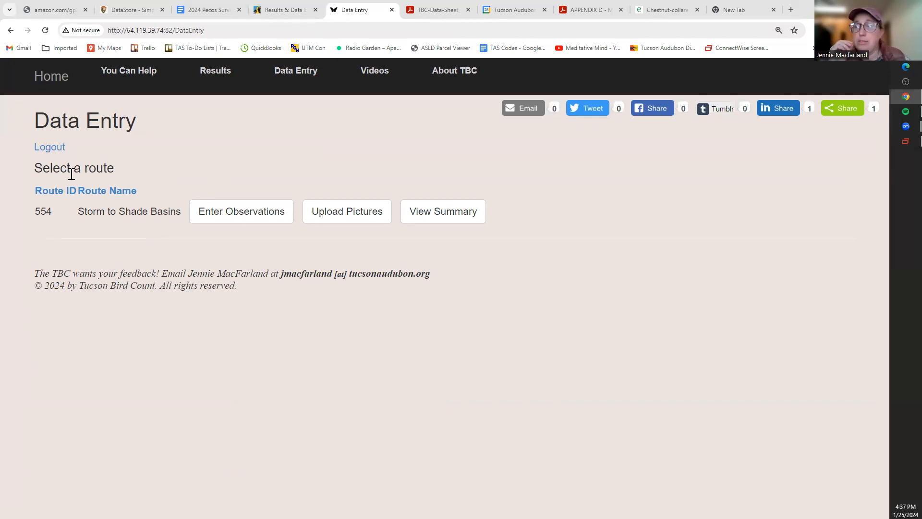
left_click(216, 219)
left_click(154, 213)
left_click(144, 235)
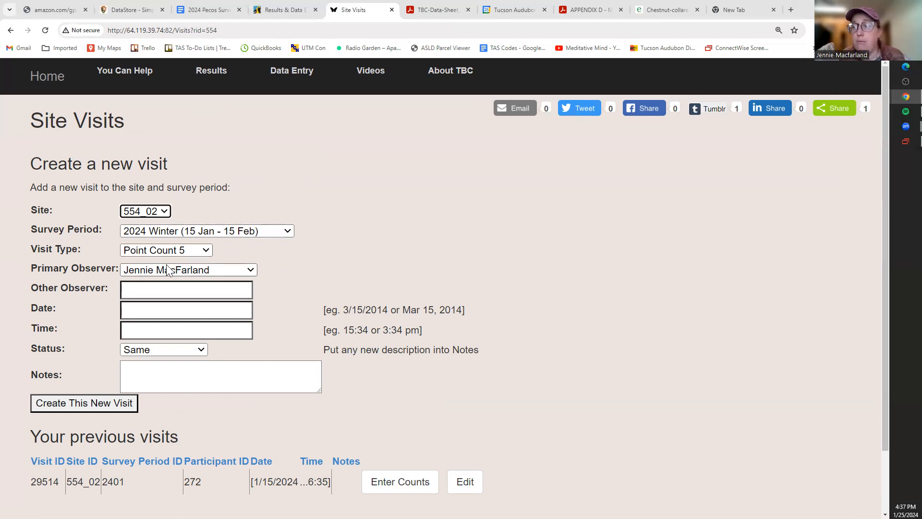
- Set date 01/15/2024, time 7:05 and note 'h', then create the new visit
left_click(197, 309)
left_click(197, 337)
left_click(137, 330)
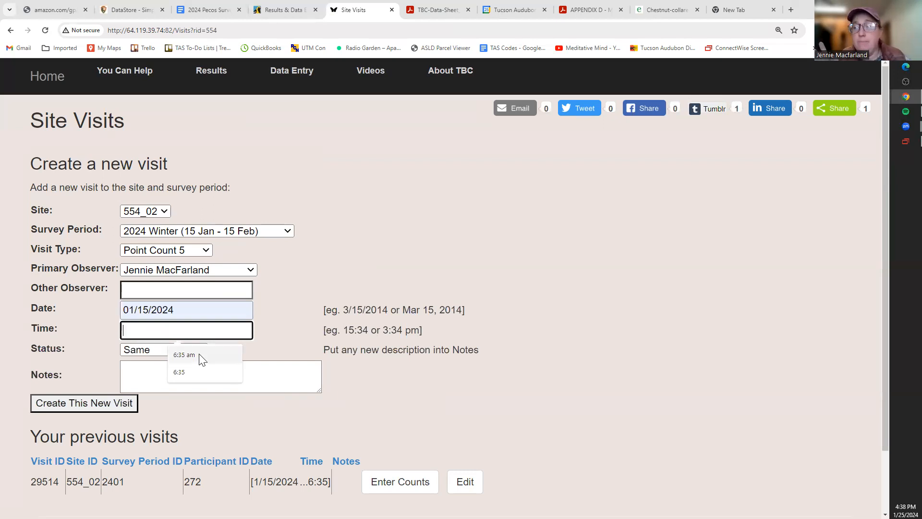
type("7")
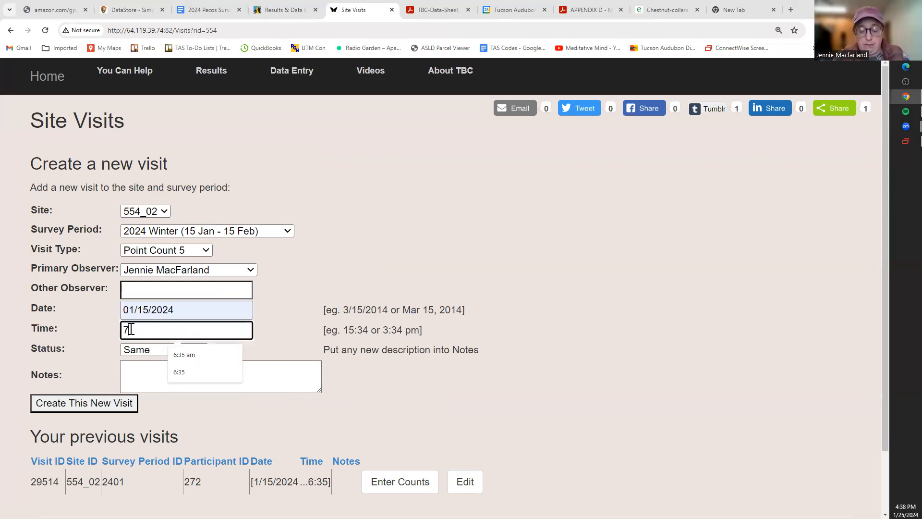
type("05")
left_click(131, 329)
type(":")
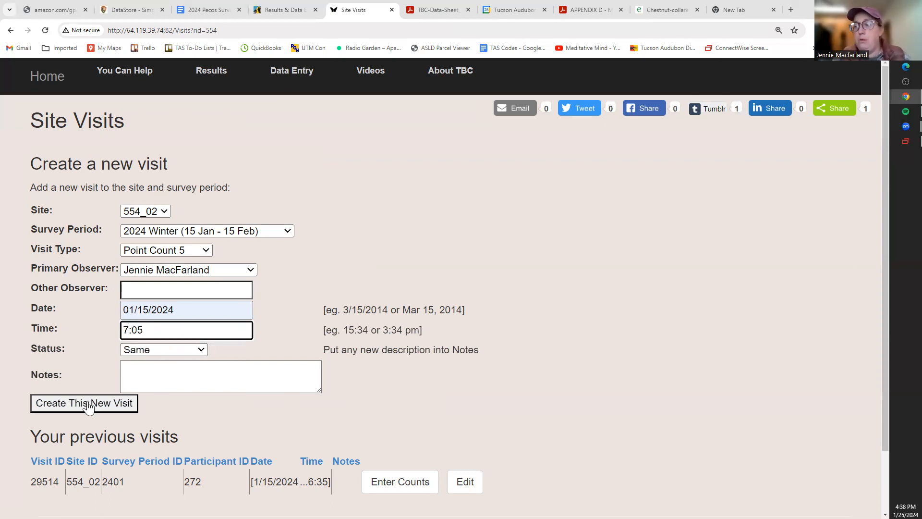
left_click(146, 383)
type("h")
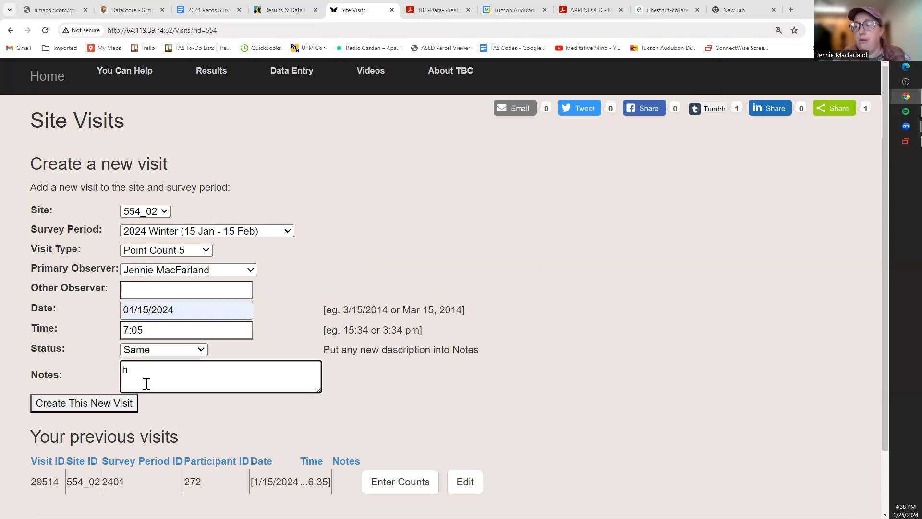
left_click(103, 404)
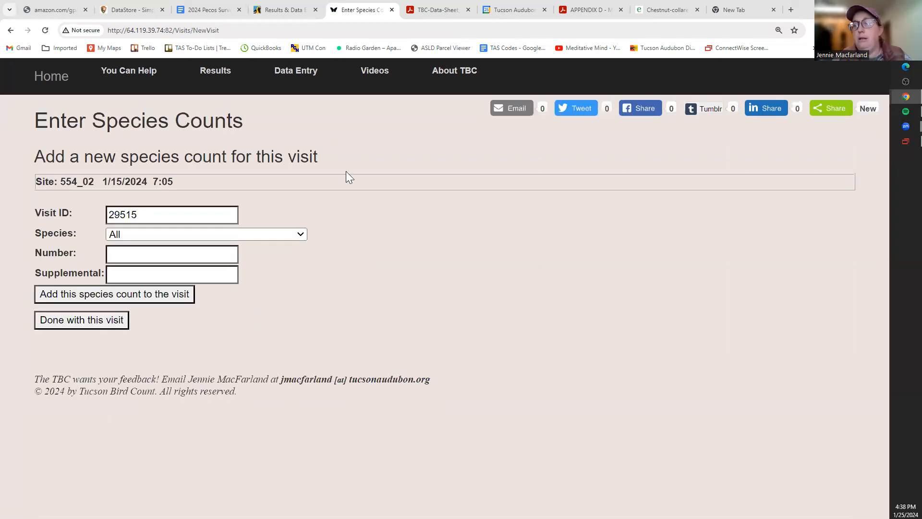
left_click(273, 234)
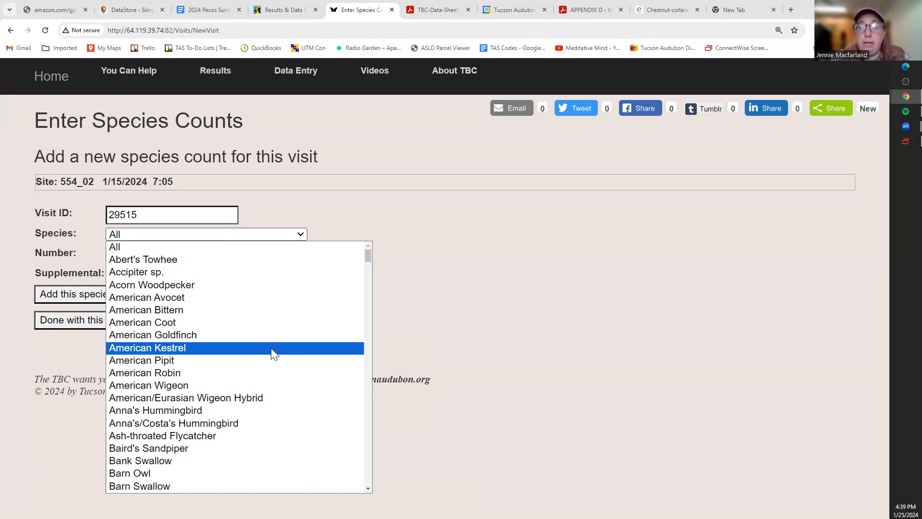
left_click(511, 301)
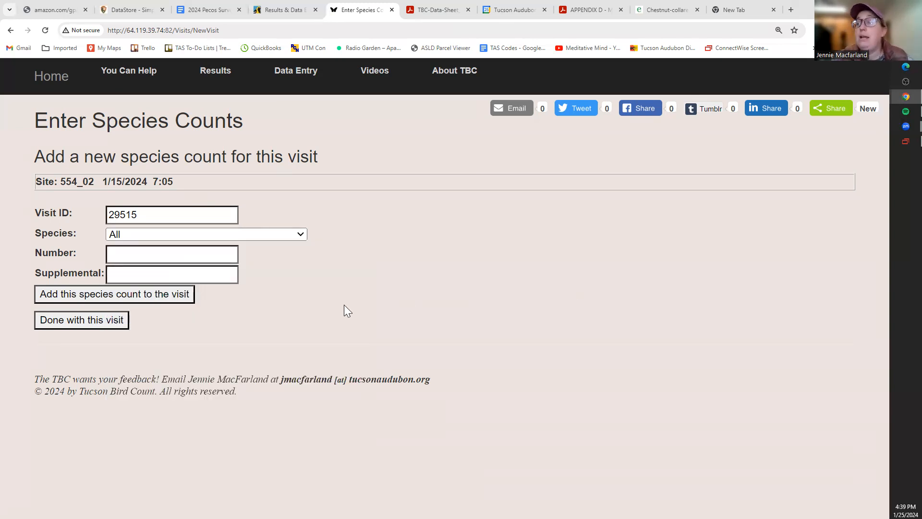
left_click(269, 234)
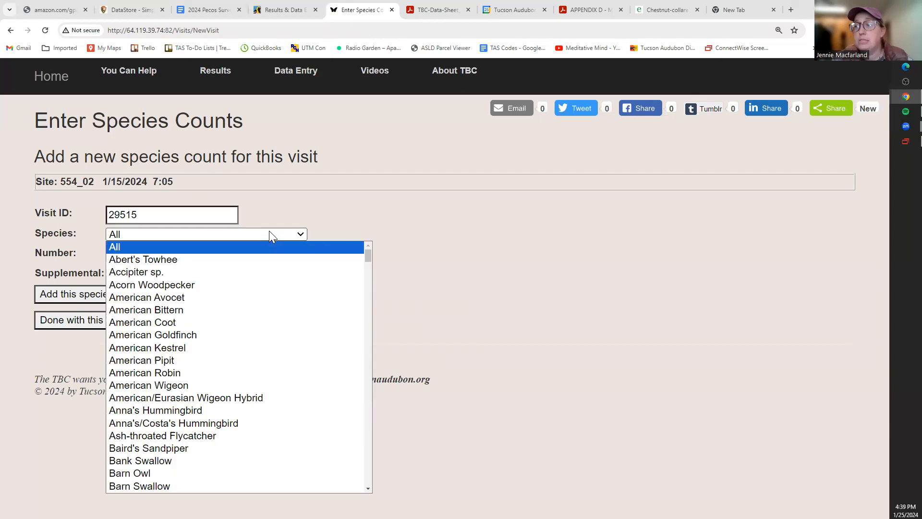
scroll(278, 375, "down", 20)
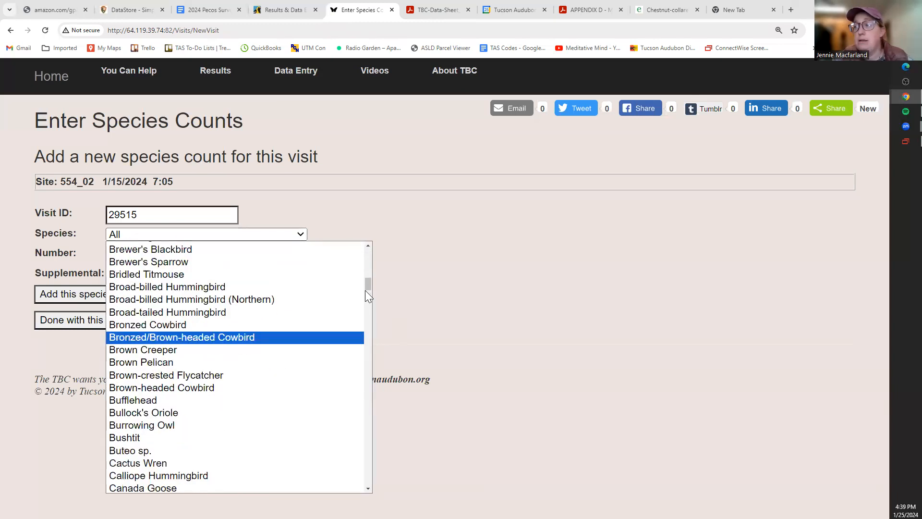
scroll(386, 390, "down", 20)
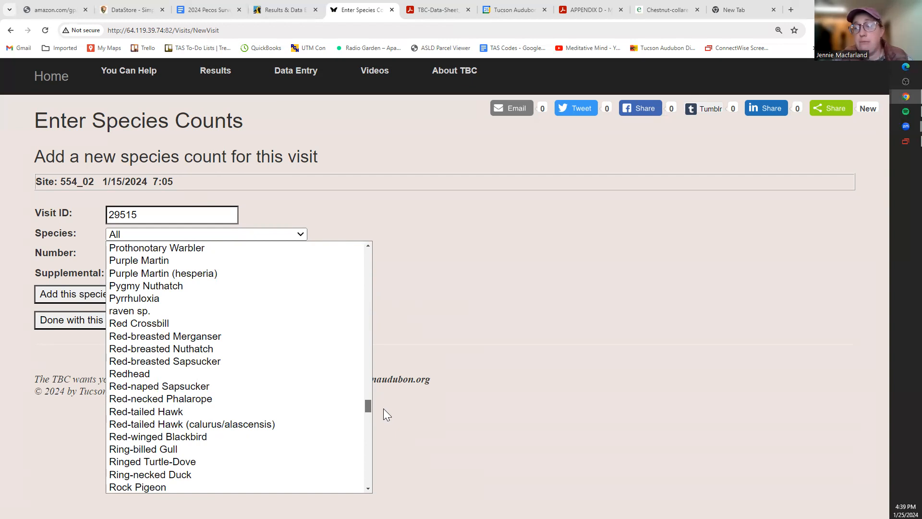
scroll(383, 408, "down", 20)
scroll(374, 447, "up", 20)
left_click_drag(374, 444, 369, 392)
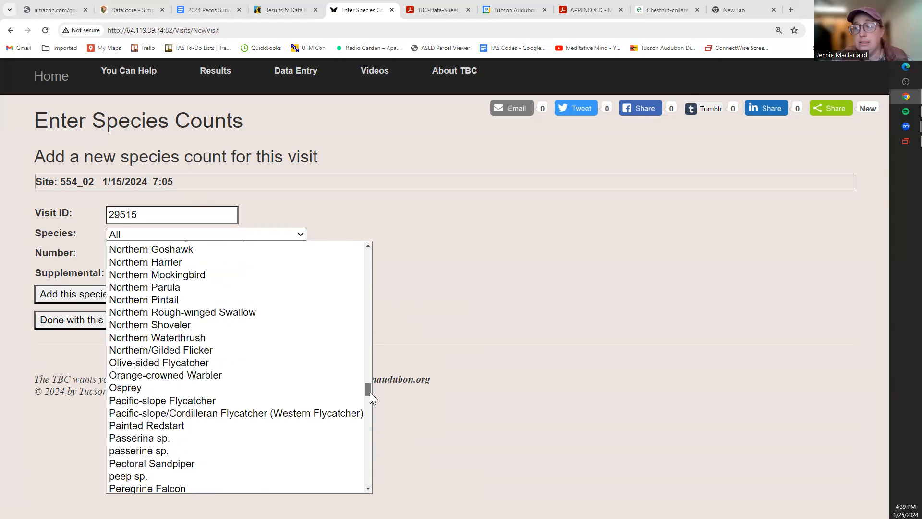
left_click(441, 294)
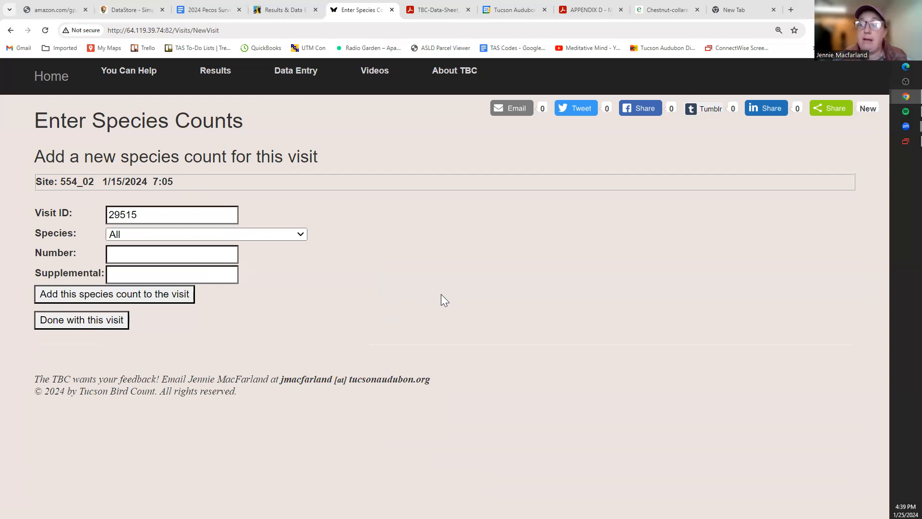